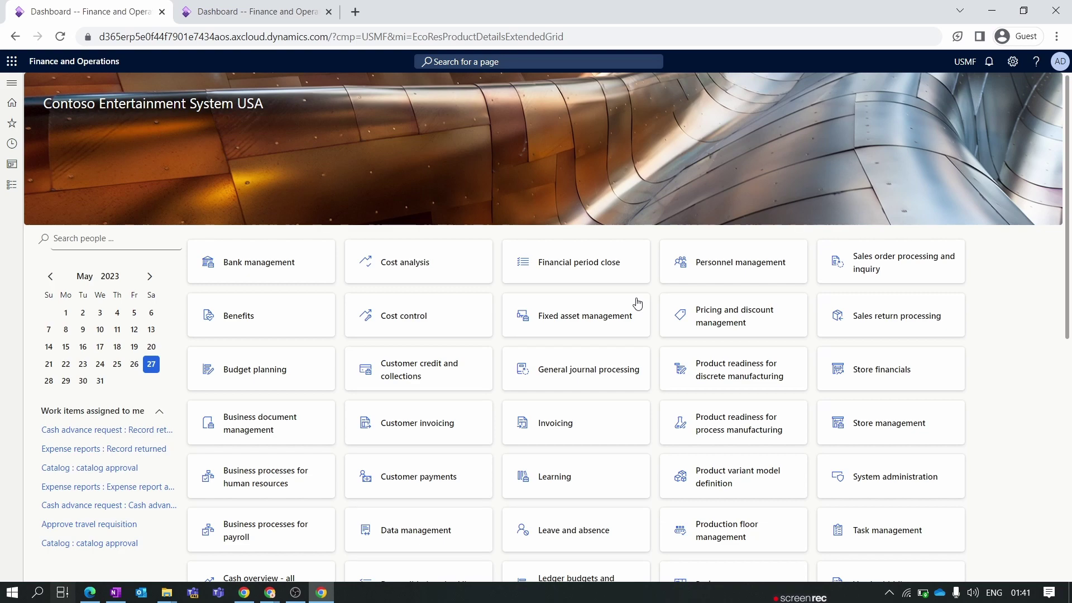
Open Procurement and sourcing > Purchase orders > All purchase orders from the modules list
{"action": "left_click", "coordinate": [11, 185]}
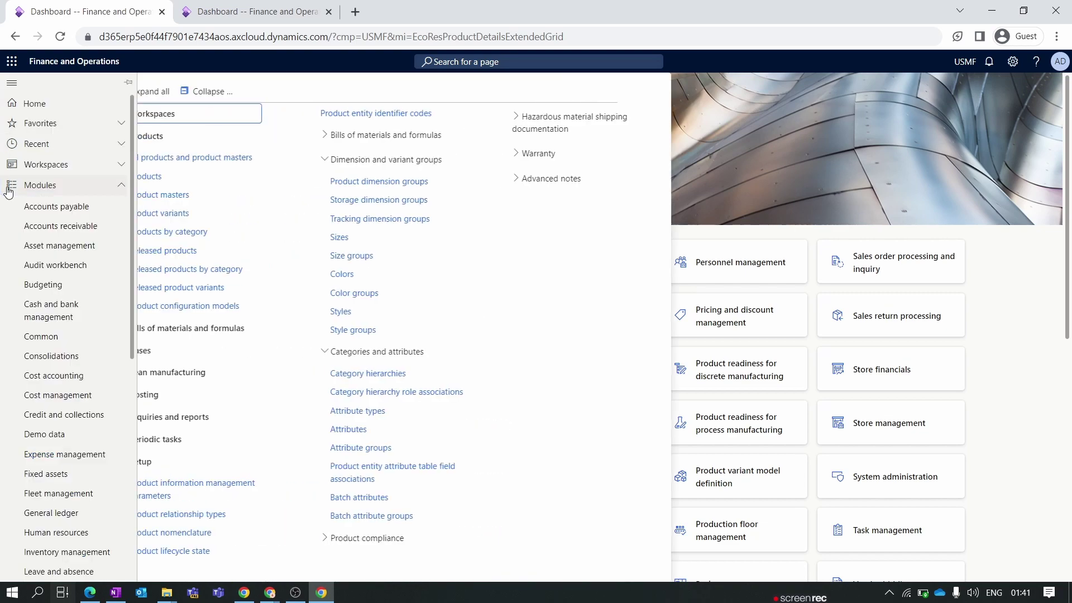
{"action": "scroll", "coordinate": [89, 402], "scroll_direction": "down", "scroll_amount": 5}
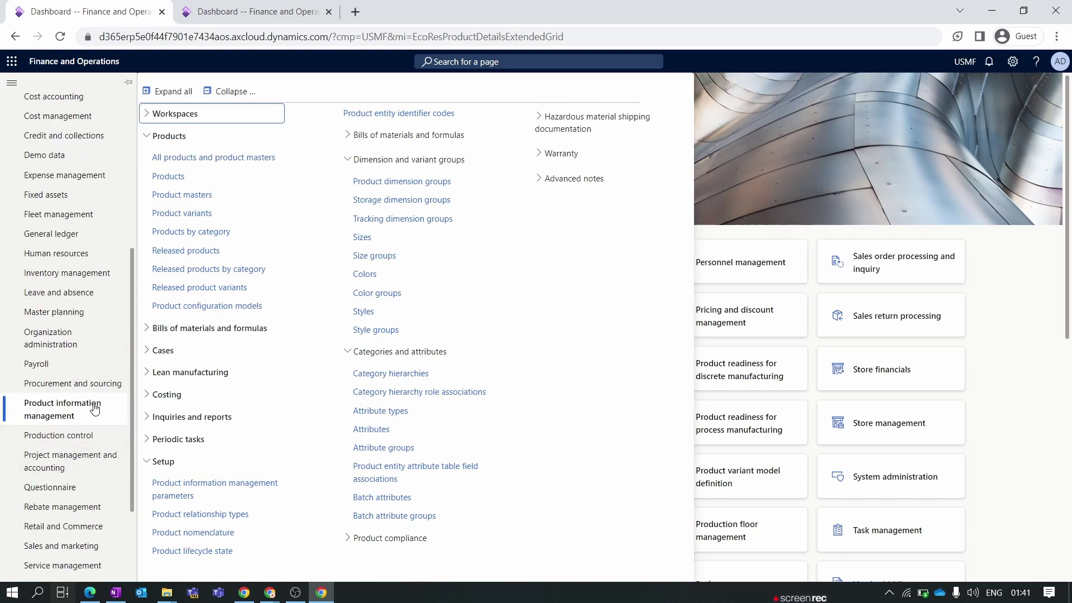
{"action": "left_click", "coordinate": [97, 389]}
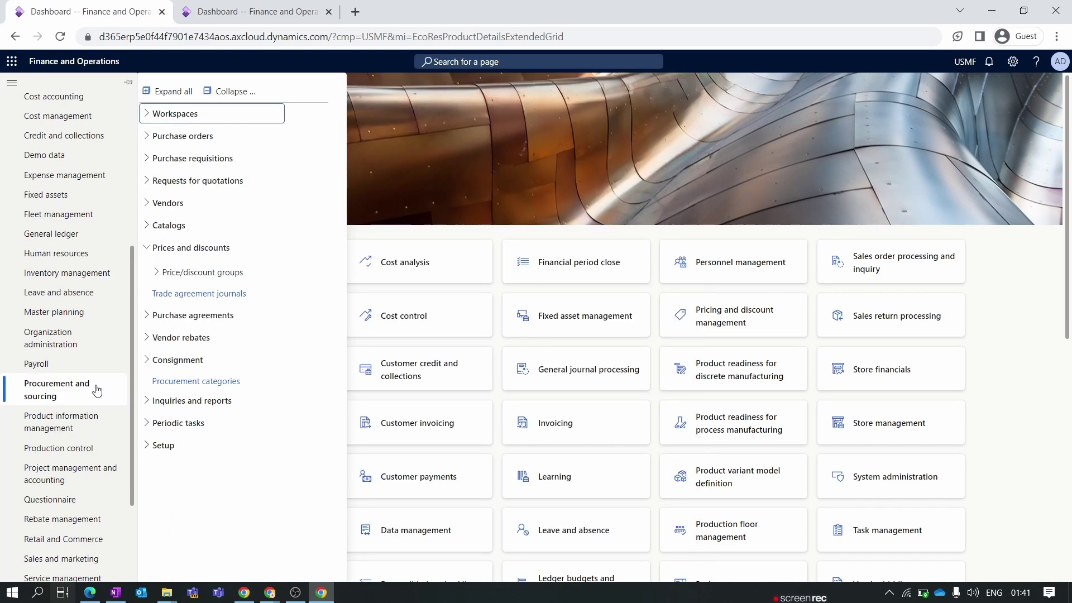
{"action": "left_click", "coordinate": [153, 141]}
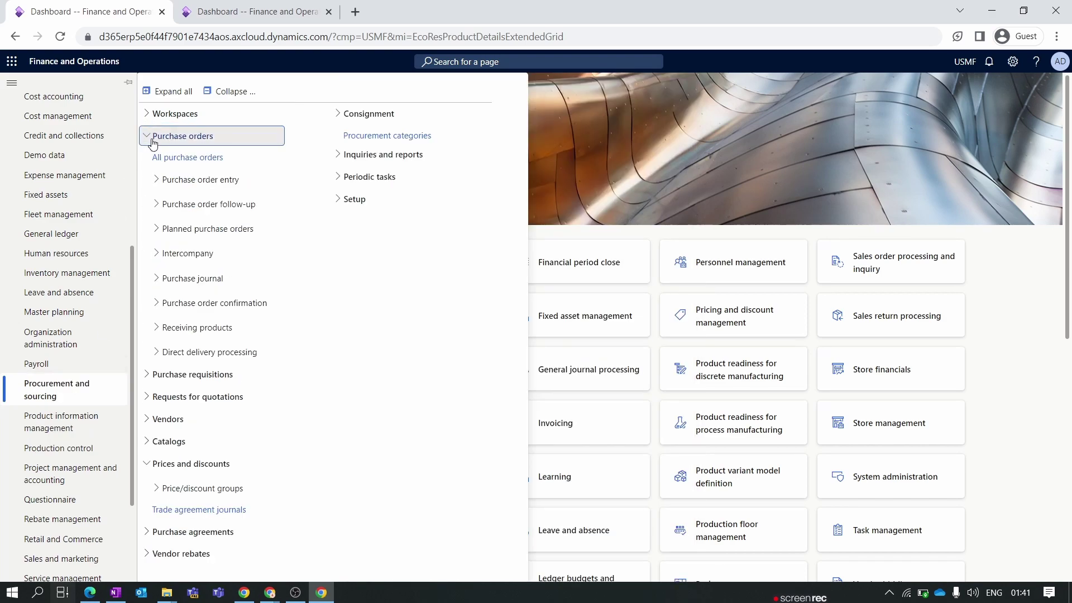
{"action": "left_click", "coordinate": [186, 160]}
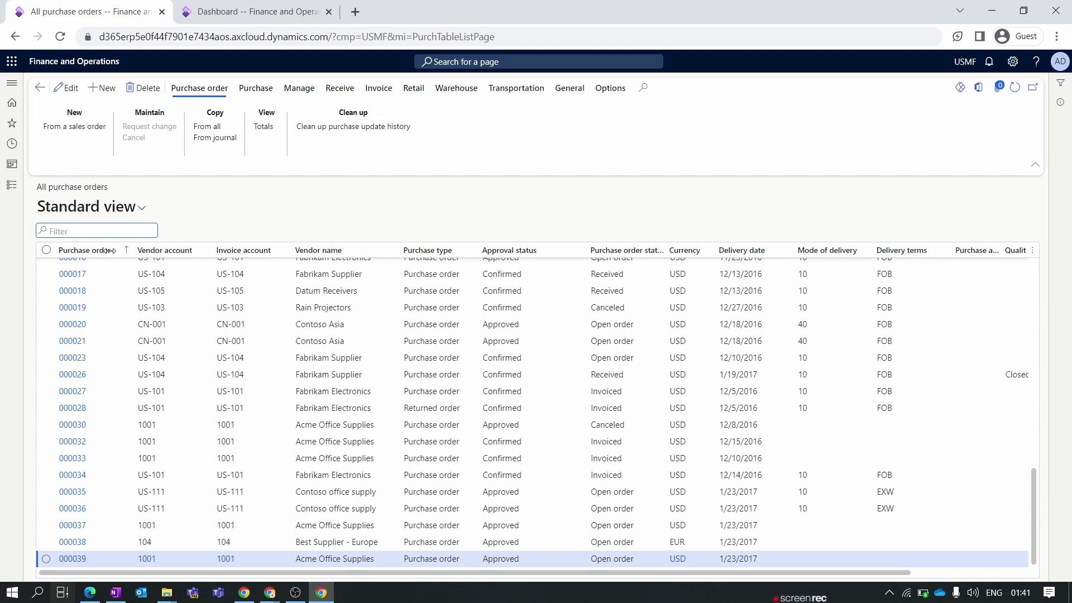
{"action": "scroll", "coordinate": [109, 259], "scroll_direction": "up", "scroll_amount": 2}
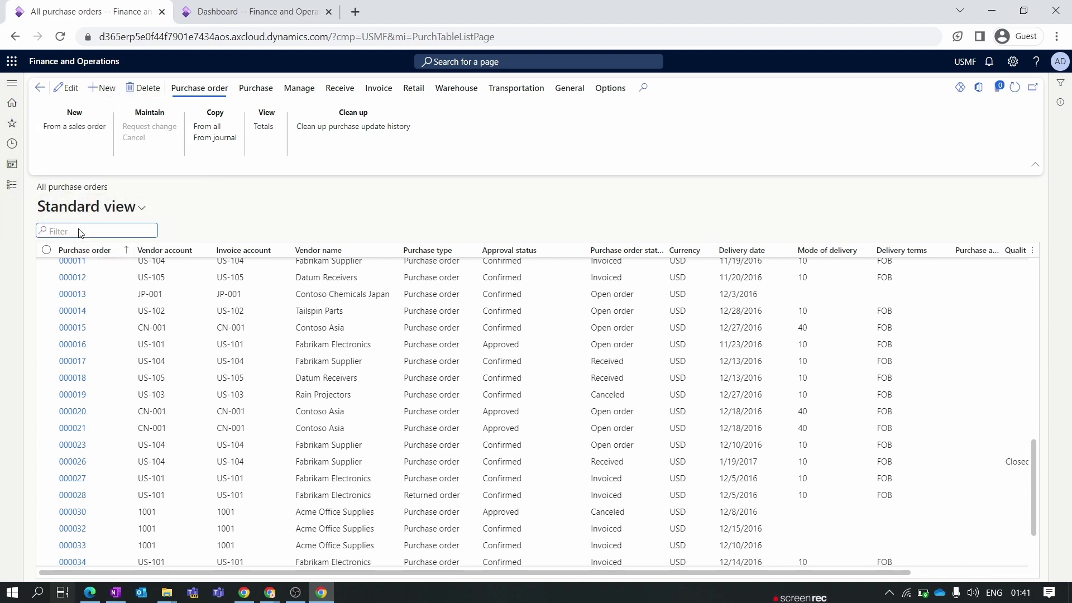
{"action": "left_click", "coordinate": [79, 232]}
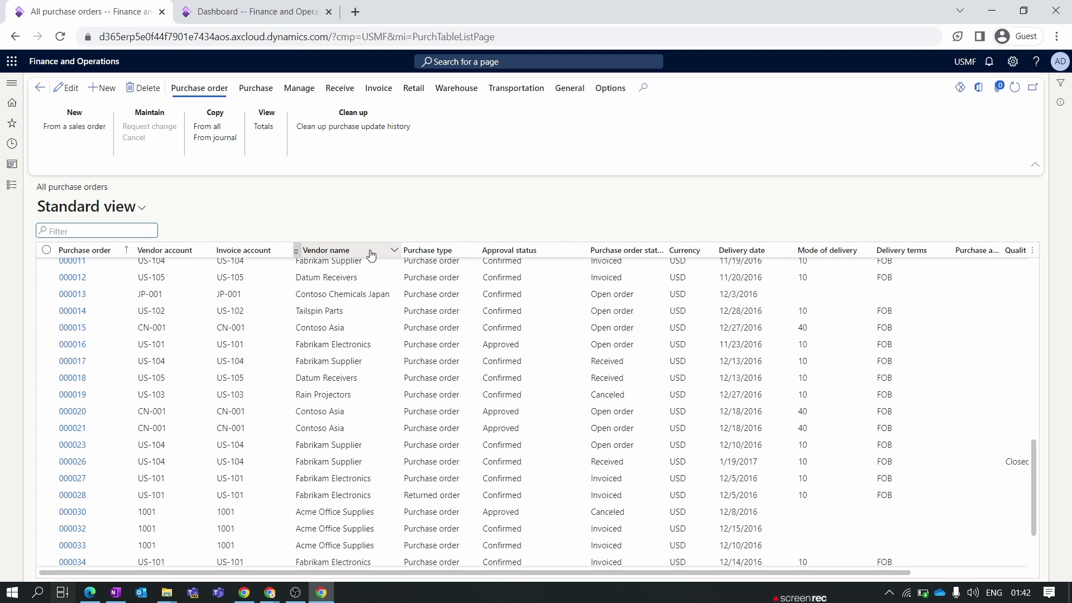
{"action": "scroll", "coordinate": [481, 475], "scroll_direction": "up", "scroll_amount": 2}
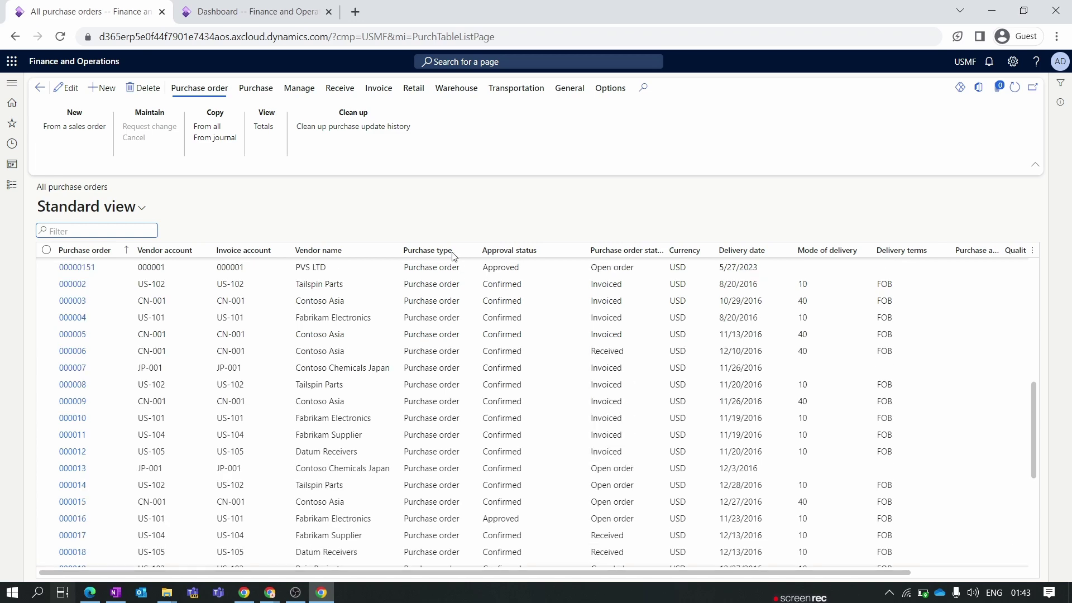
{"action": "scroll", "coordinate": [453, 257], "scroll_direction": "up", "scroll_amount": 2}
{"action": "scroll", "coordinate": [453, 257], "scroll_direction": "up", "scroll_amount": 5}
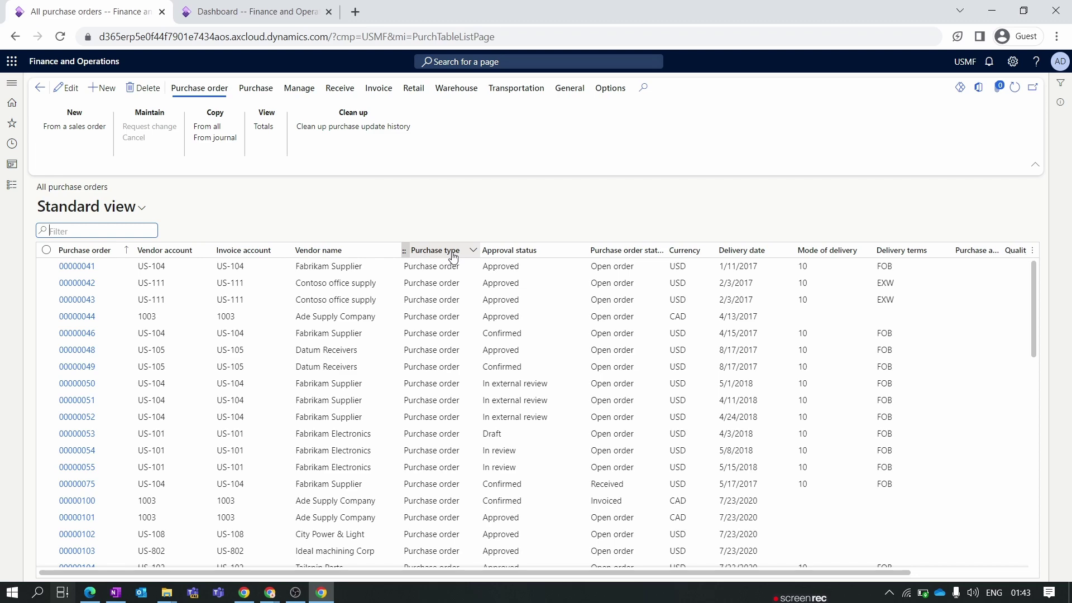
{"action": "left_click", "coordinate": [444, 250]}
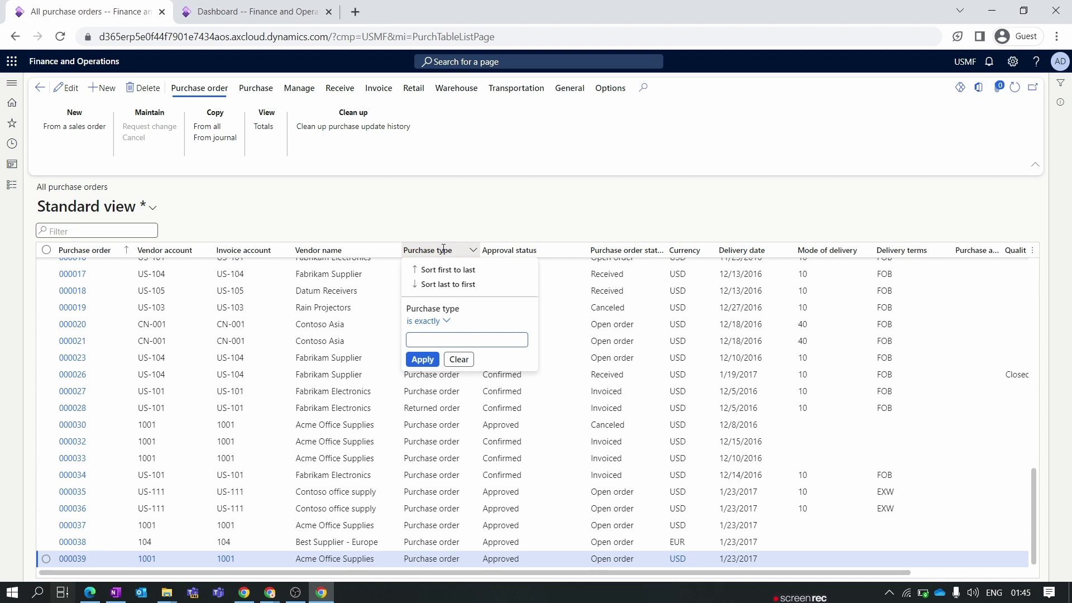
{"action": "left_click", "coordinate": [444, 248]}
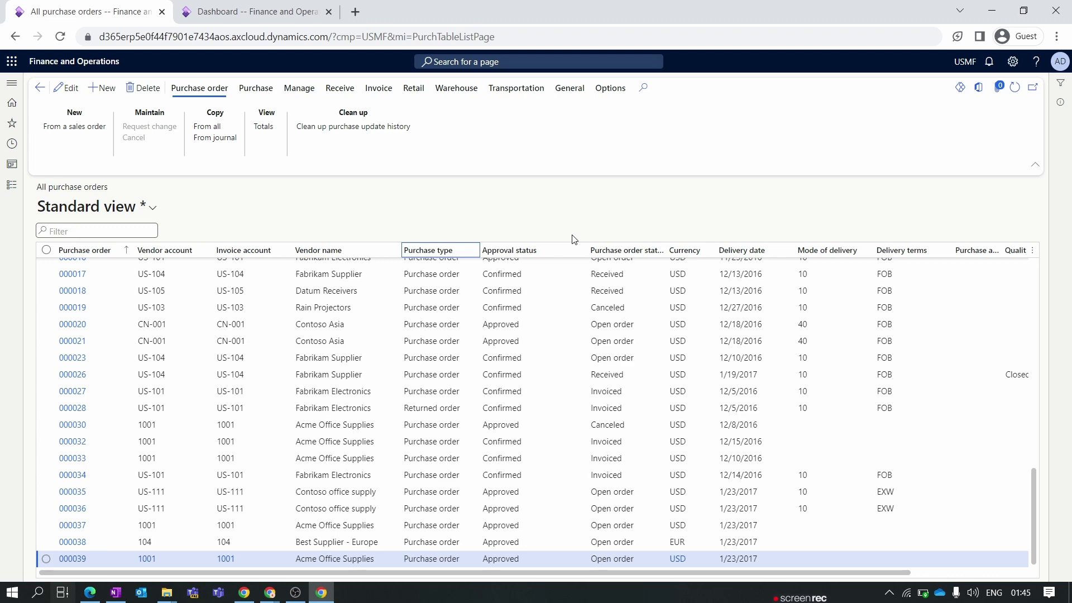
{"action": "left_click", "coordinate": [538, 325]}
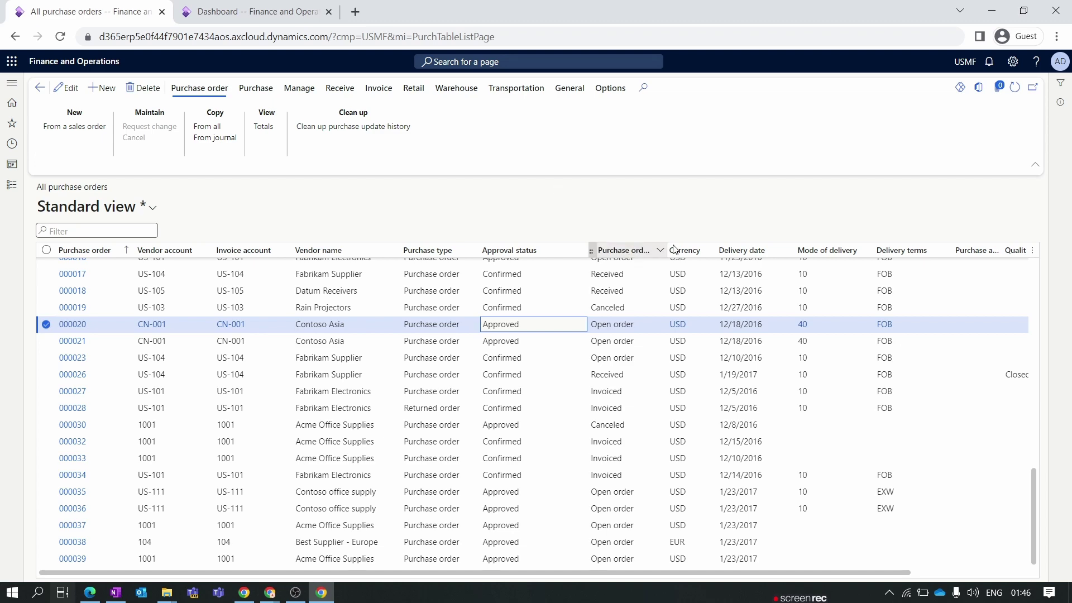
Widen the Purchase order status column and scroll the list to the right
{"action": "left_click_drag", "start_coordinate": [674, 250], "coordinate": [671, 219]}
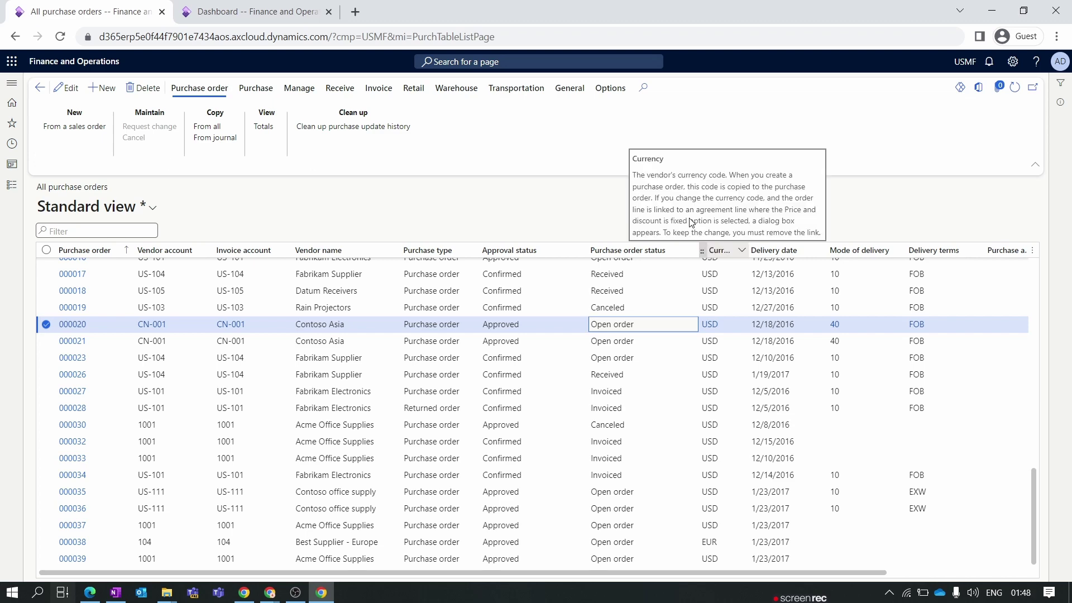
{"action": "mouse_move", "coordinate": [712, 306]}
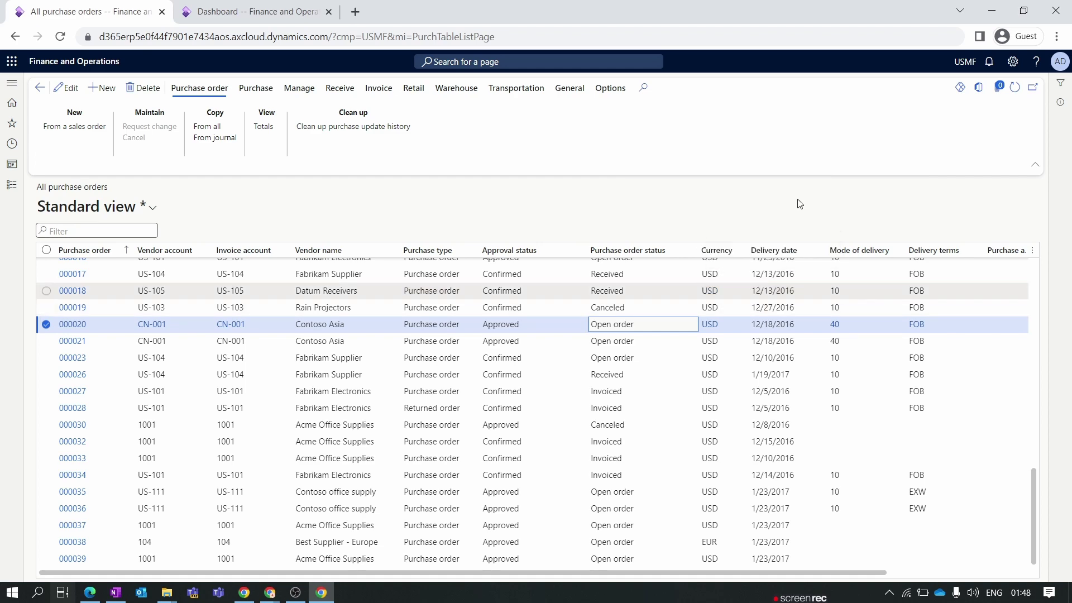
{"action": "scroll", "coordinate": [802, 263], "scroll_direction": "right", "scroll_amount": 3}
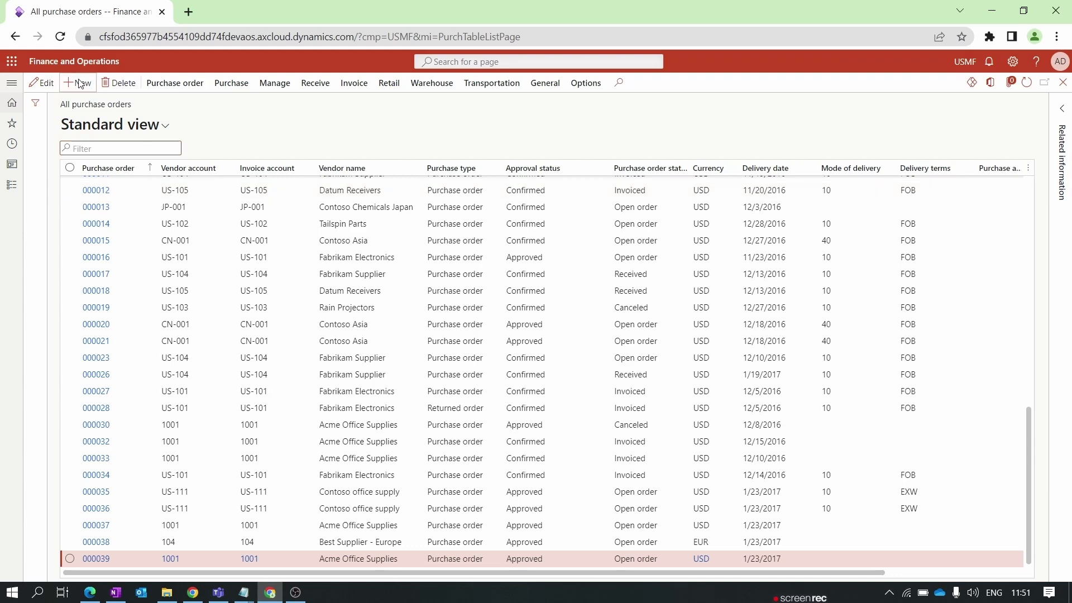
Start a new purchase order for vendor 1001, Acme Office Supplies, found by filtering names containing 'c'
{"action": "left_click", "coordinate": [80, 84]}
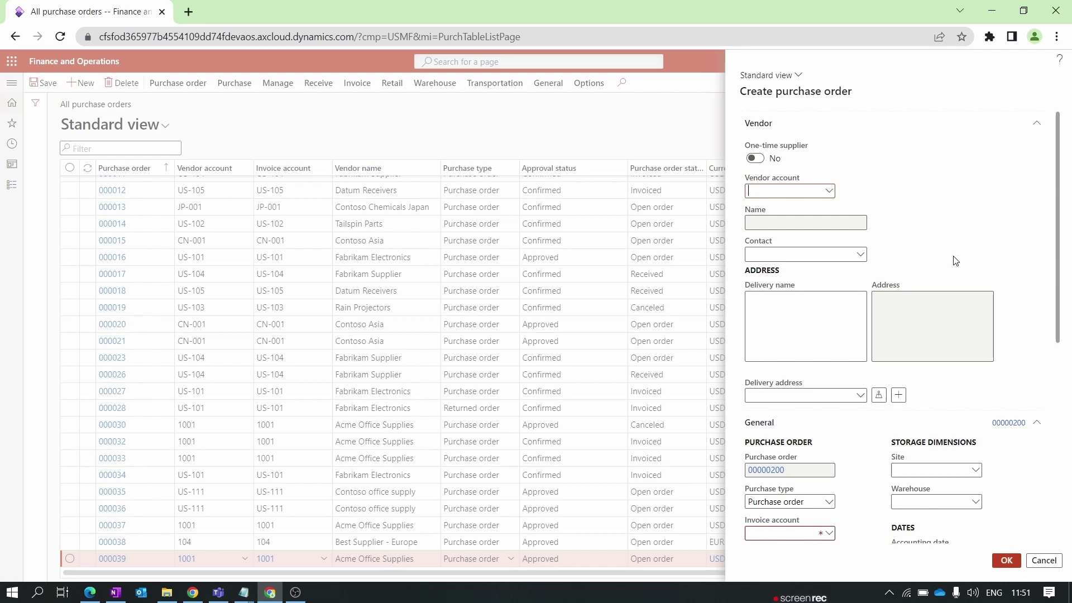
{"action": "left_click", "coordinate": [830, 192]}
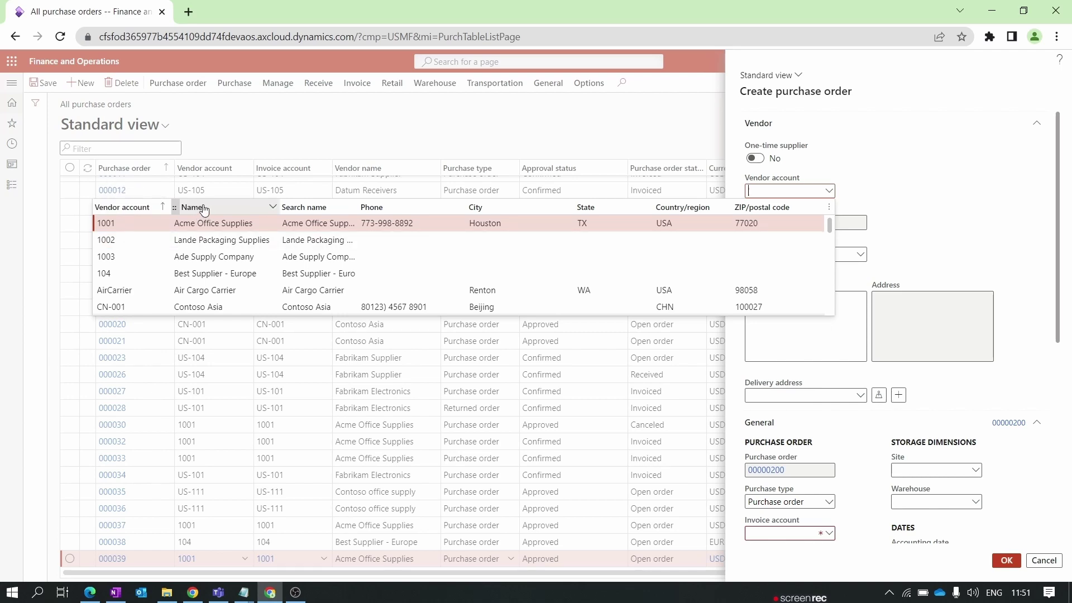
{"action": "left_click", "coordinate": [269, 211]}
{"action": "left_click", "coordinate": [193, 207]}
{"action": "left_click", "coordinate": [197, 278]}
{"action": "left_click", "coordinate": [207, 329]}
{"action": "left_click", "coordinate": [224, 292]}
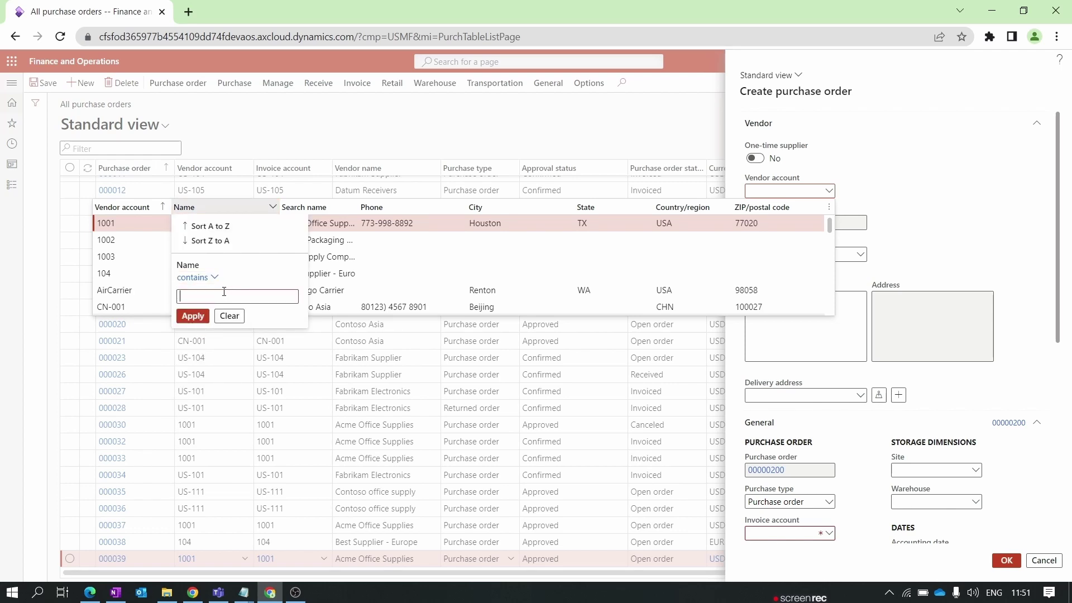
{"action": "type", "text": "c"}
{"action": "key", "text": "Return"}
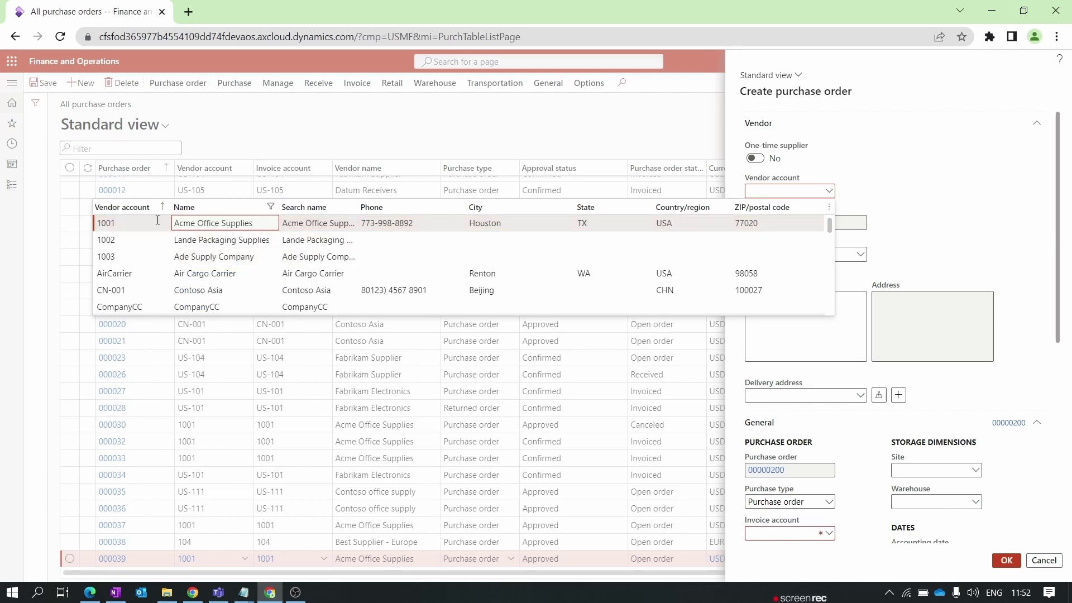
{"action": "left_click", "coordinate": [140, 223]}
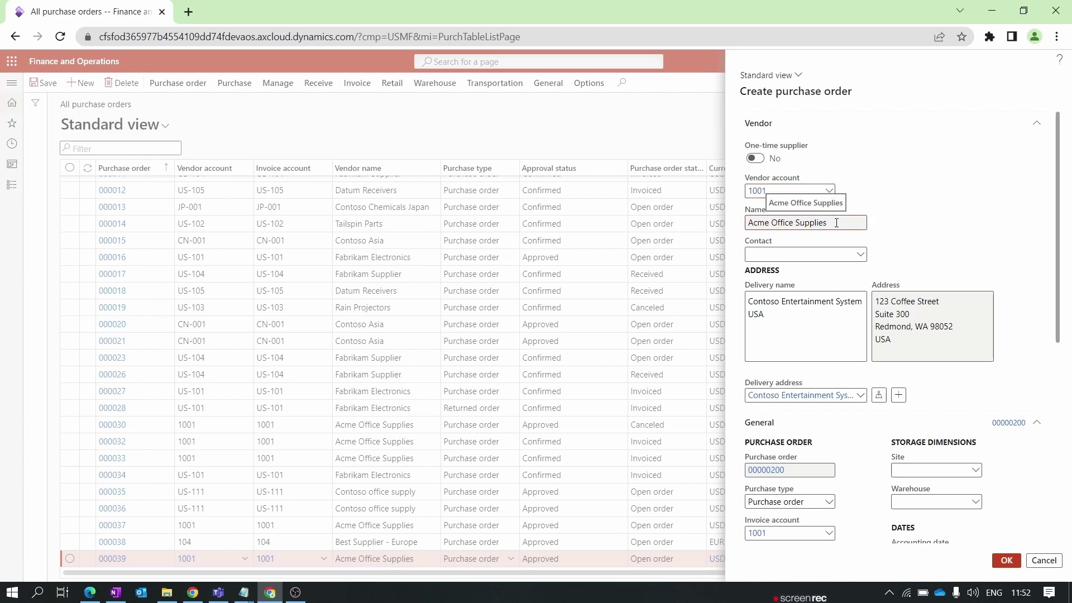
{"action": "left_click_drag", "start_coordinate": [757, 223], "coordinate": [829, 223]}
{"action": "left_click", "coordinate": [821, 328]}
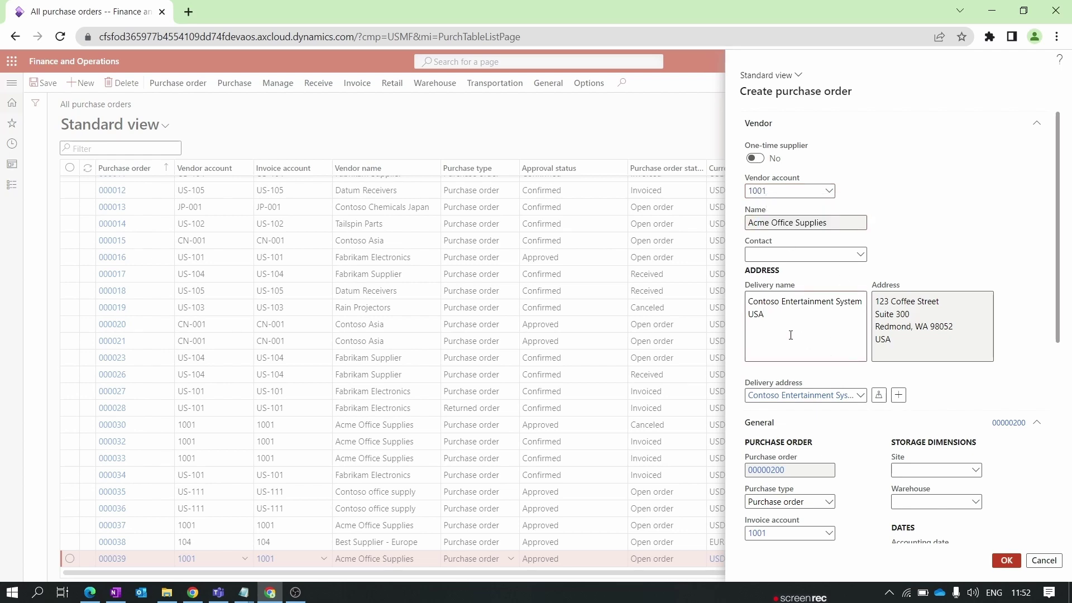
{"action": "left_click_drag", "start_coordinate": [791, 334], "coordinate": [747, 296]}
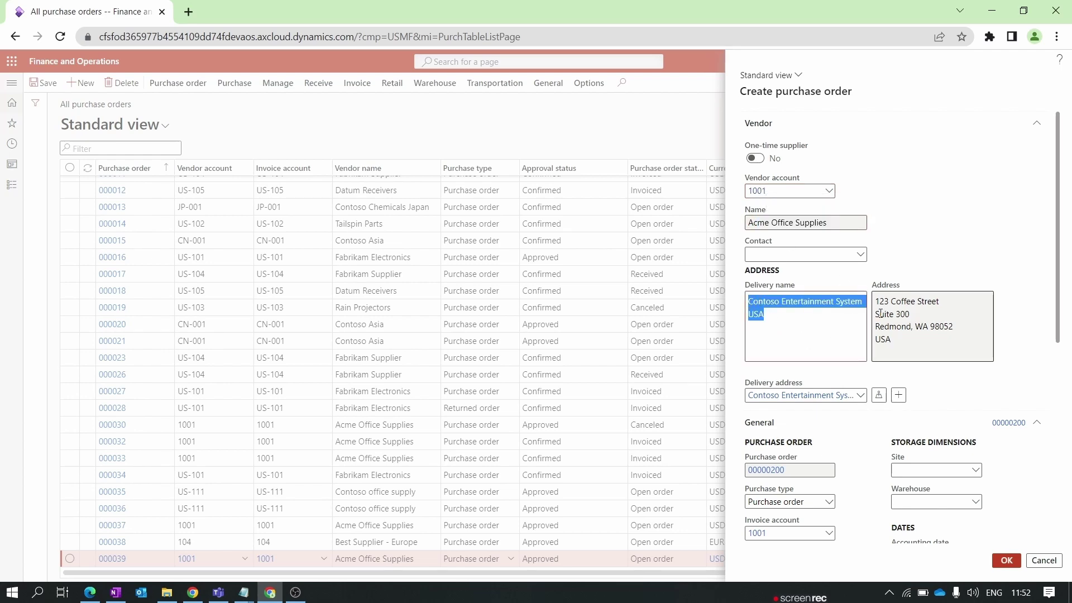
{"action": "scroll", "coordinate": [875, 343], "scroll_direction": "down", "scroll_amount": 6}
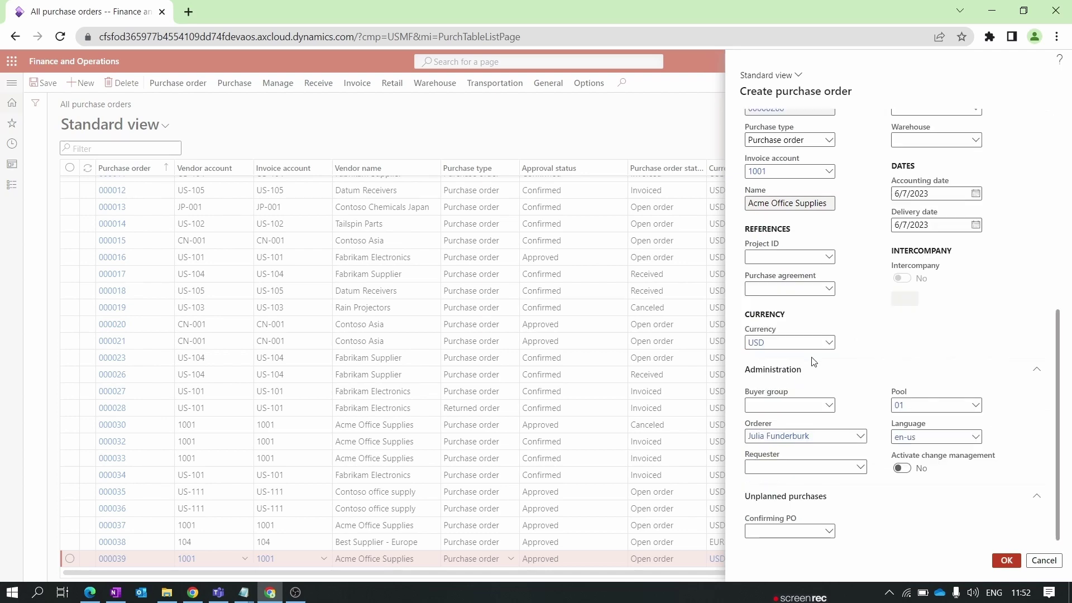
{"action": "scroll", "coordinate": [855, 363], "scroll_direction": "up", "scroll_amount": 6}
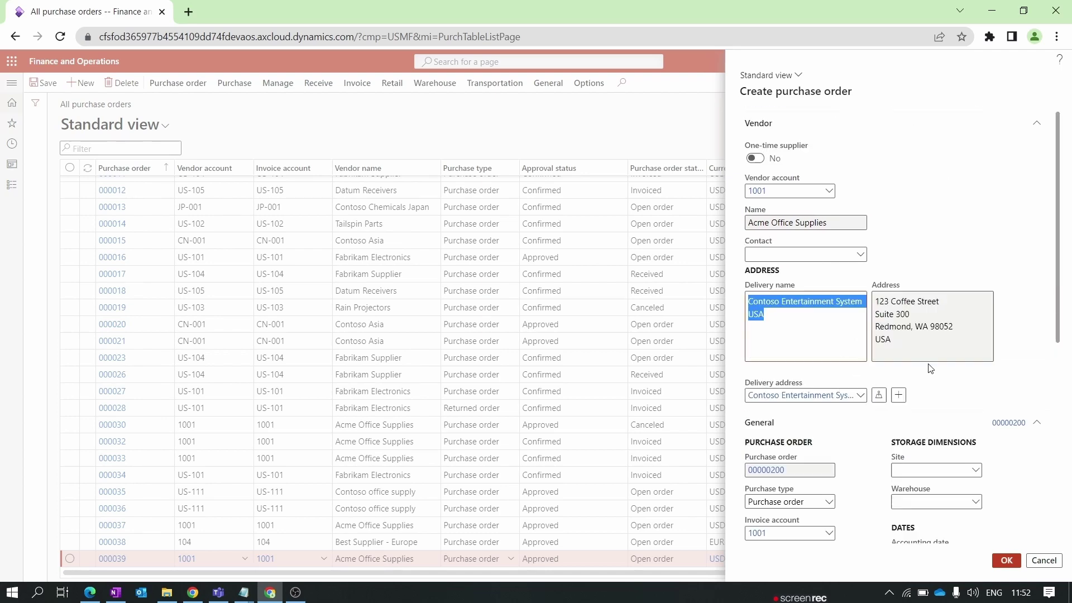
{"action": "left_click", "coordinate": [943, 252]}
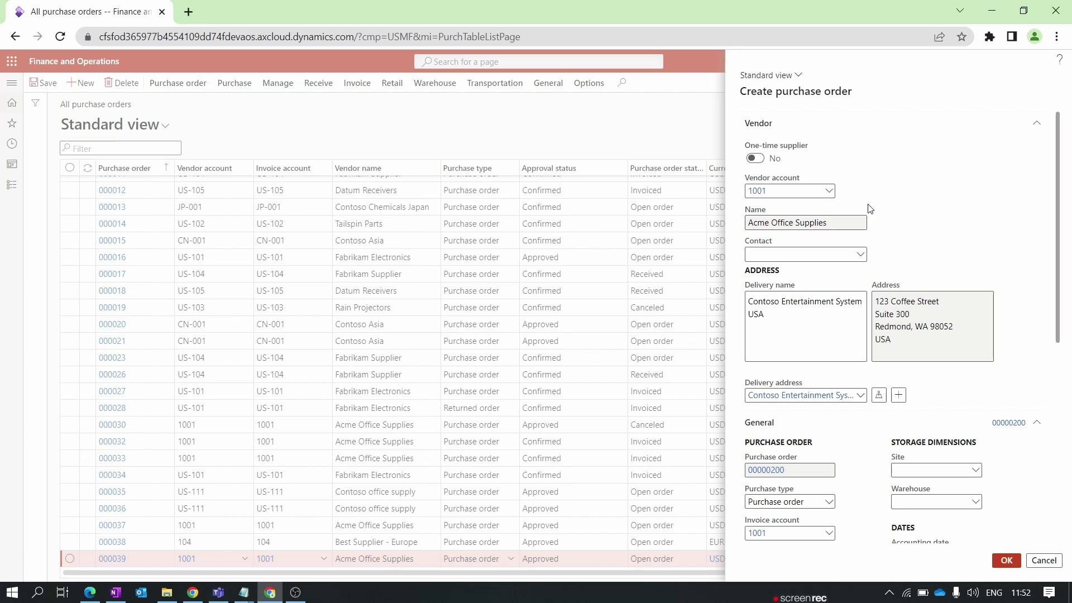
{"action": "left_click_drag", "start_coordinate": [866, 222], "coordinate": [786, 222]}
{"action": "left_click", "coordinate": [931, 263]}
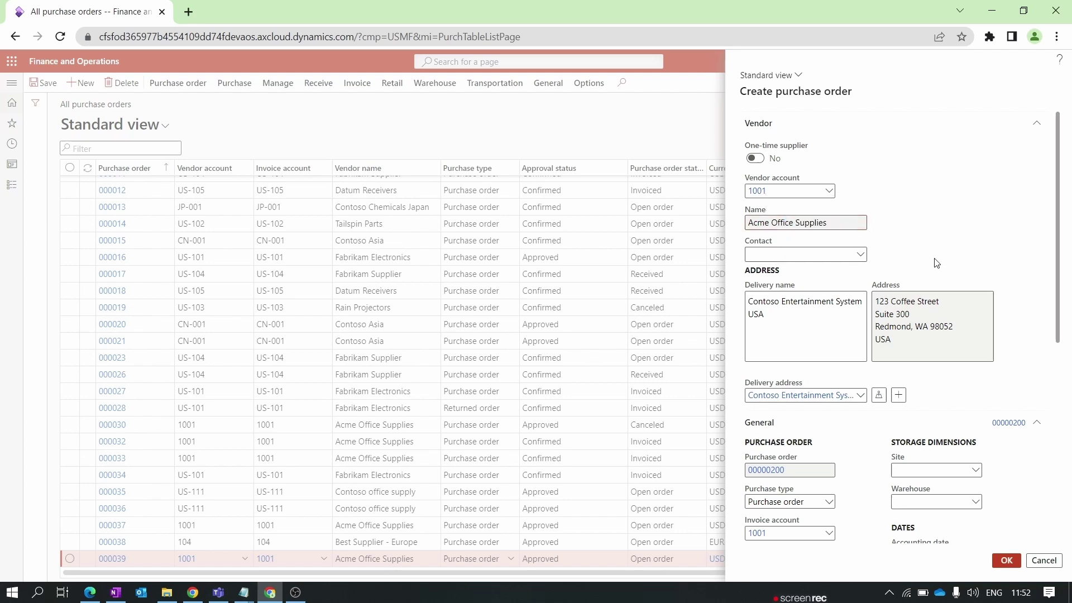
{"action": "left_click_drag", "start_coordinate": [773, 324], "coordinate": [747, 302]}
{"action": "left_click", "coordinate": [778, 320]}
{"action": "left_click", "coordinate": [778, 320]}
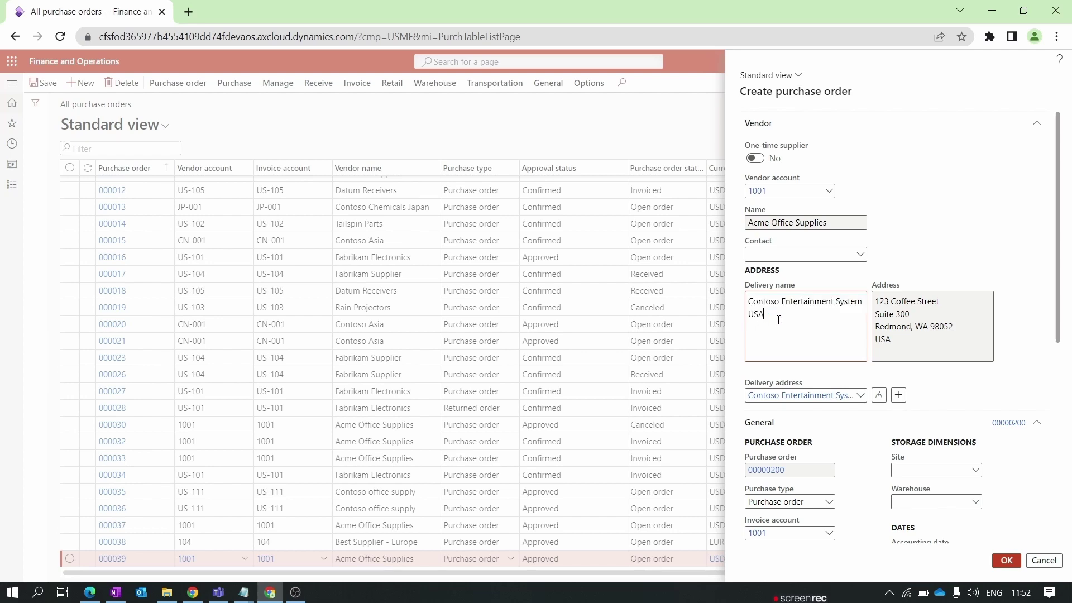
{"action": "left_click", "coordinate": [859, 395]}
{"action": "left_click", "coordinate": [861, 395]}
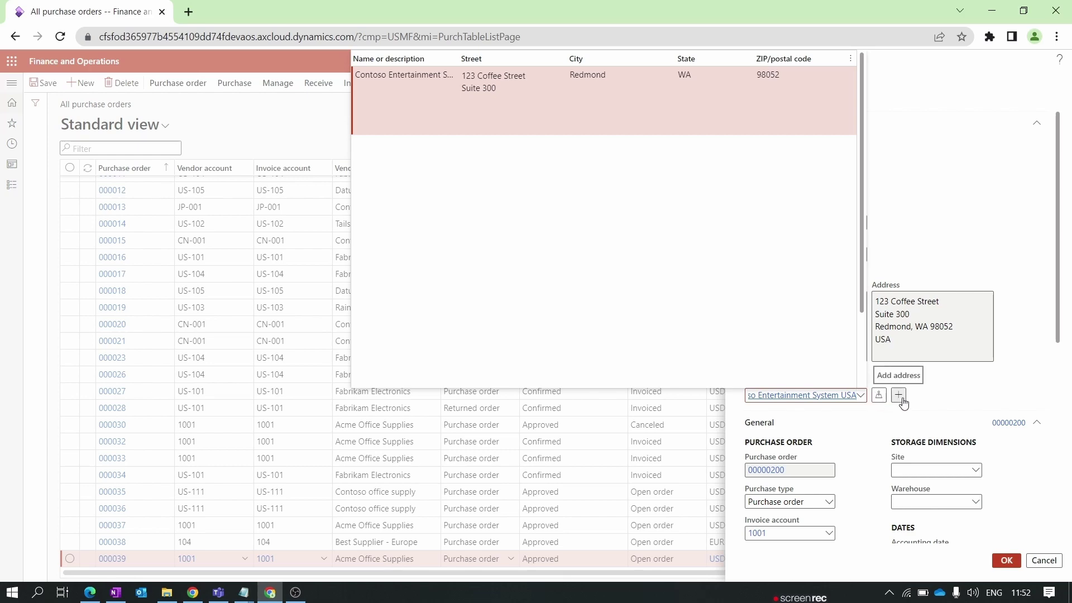
{"action": "scroll", "coordinate": [903, 403], "scroll_direction": "down", "scroll_amount": 3}
{"action": "left_click_drag", "start_coordinate": [749, 241], "coordinate": [797, 256]}
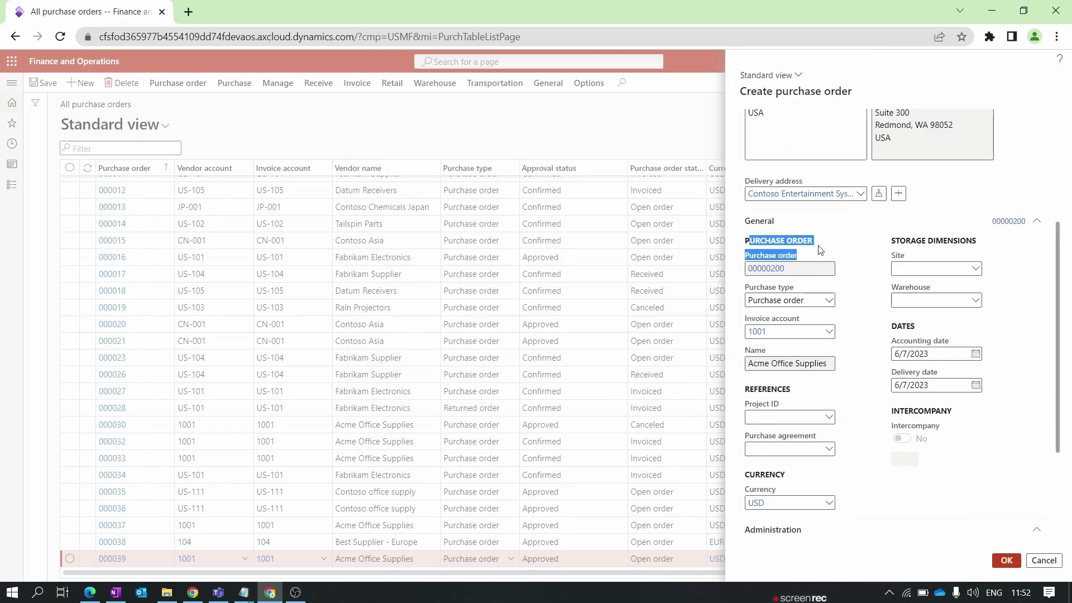
{"action": "left_click", "coordinate": [820, 250]}
{"action": "triple_click", "coordinate": [770, 256]}
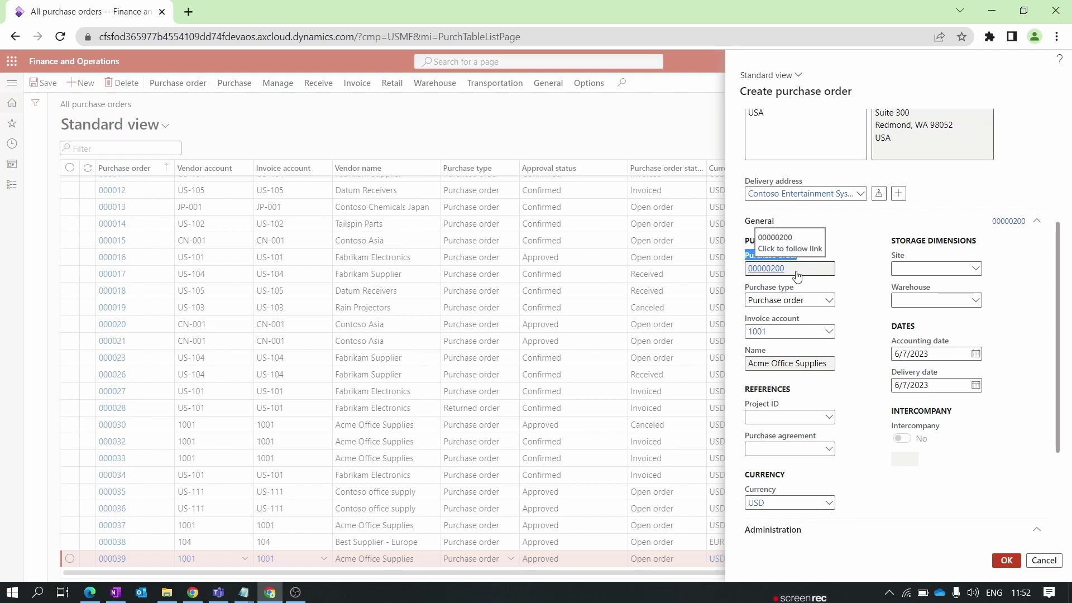
{"action": "left_click", "coordinate": [843, 279]}
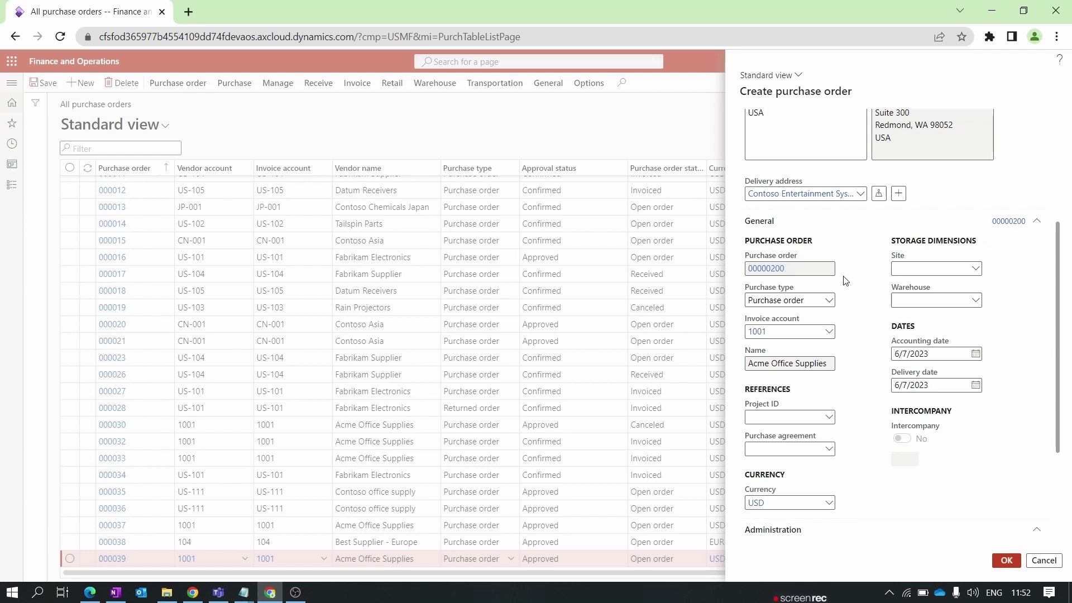
Try Journal and Purchase order, then set the purchase type to Returned order
{"action": "left_click", "coordinate": [829, 301]}
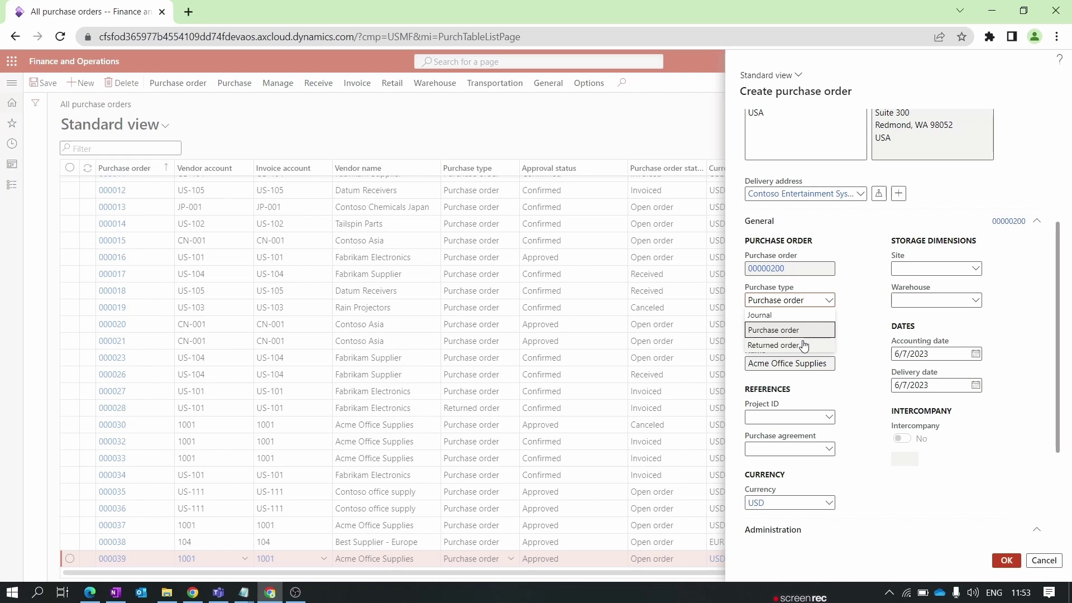
{"action": "left_click", "coordinate": [793, 316]}
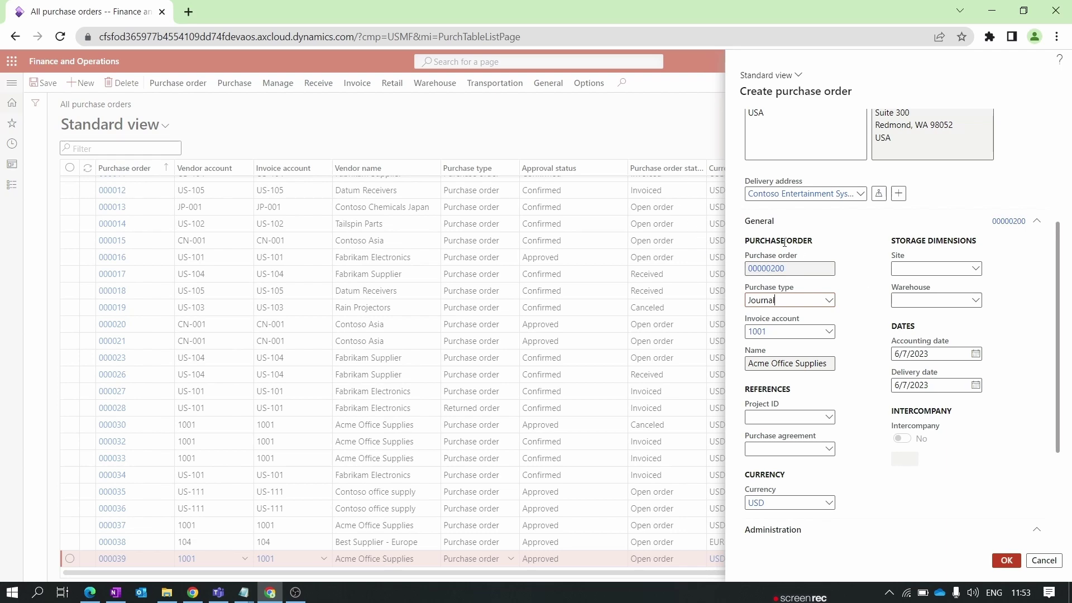
{"action": "left_click", "coordinate": [829, 301]}
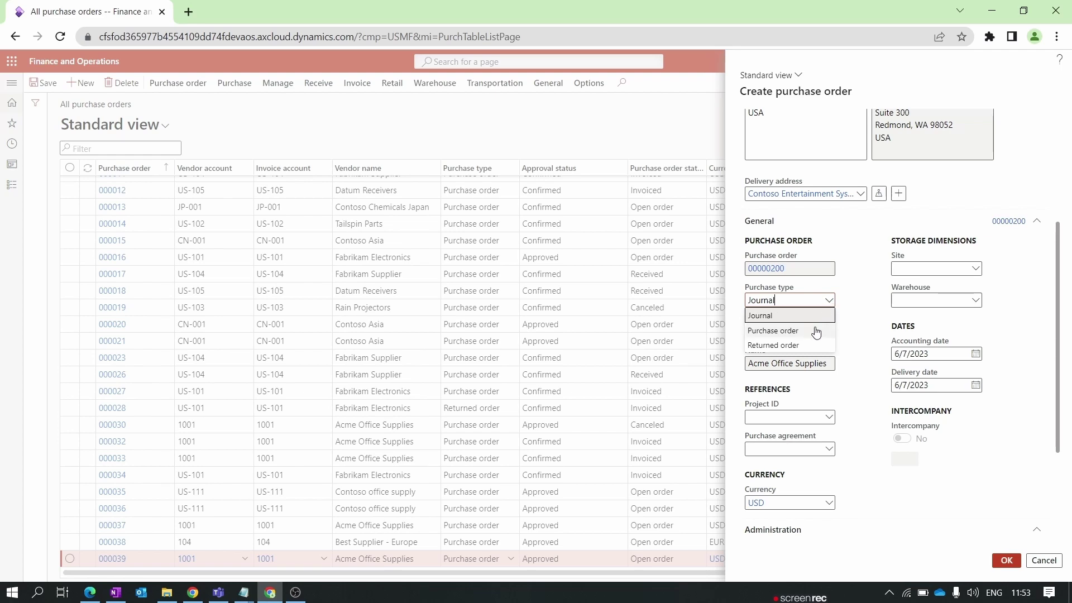
{"action": "left_click", "coordinate": [816, 332]}
{"action": "left_click", "coordinate": [830, 301]}
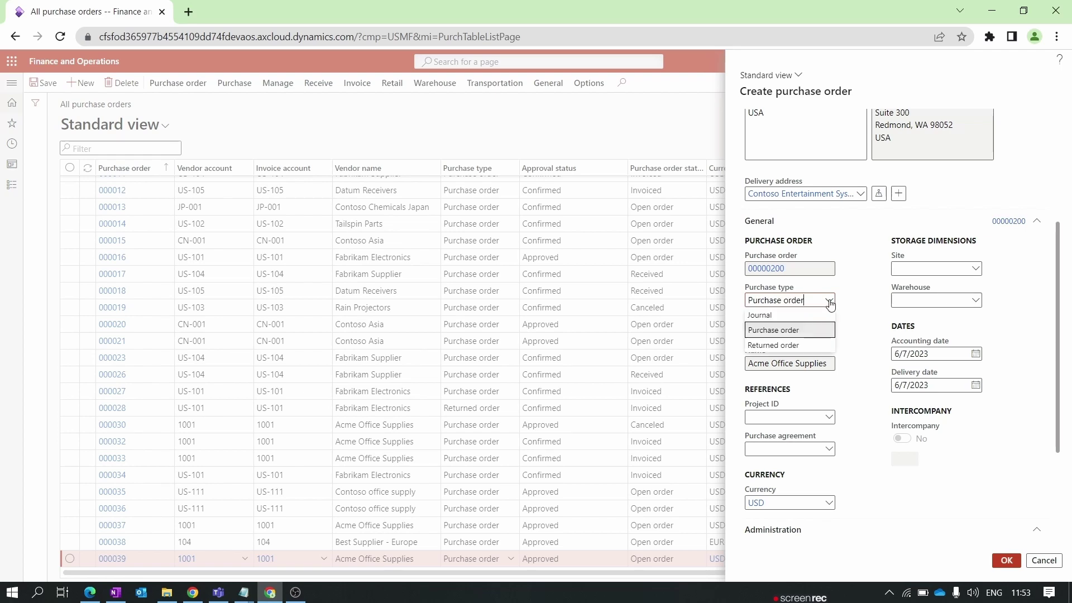
{"action": "left_click", "coordinate": [806, 344]}
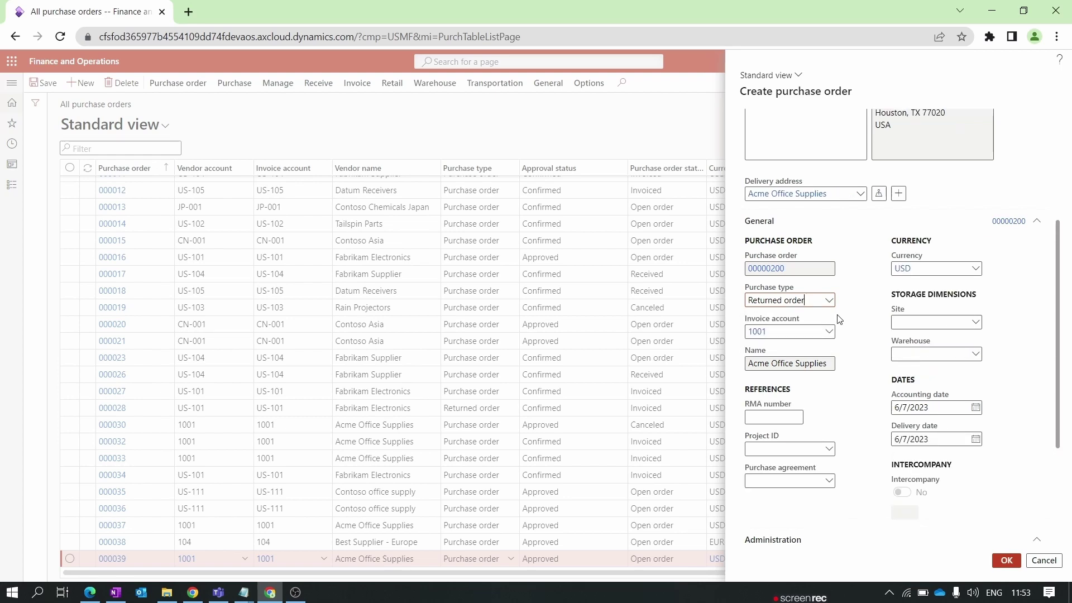
Leave the purchase type unchanged and duplicate the purchase orders browser tab
{"action": "left_click", "coordinate": [829, 302]}
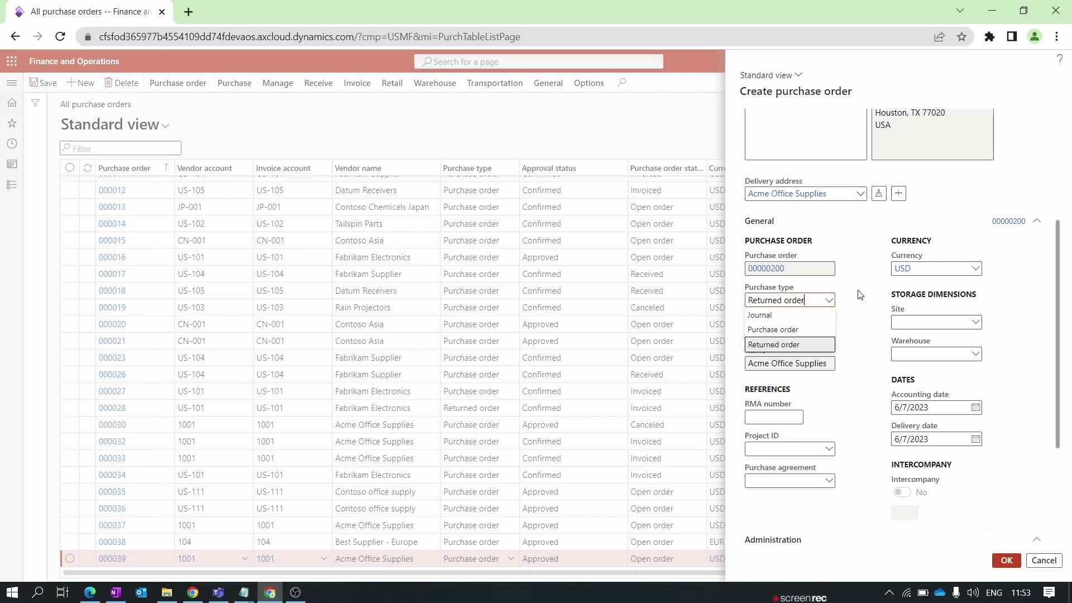
{"action": "left_click", "coordinate": [859, 263]}
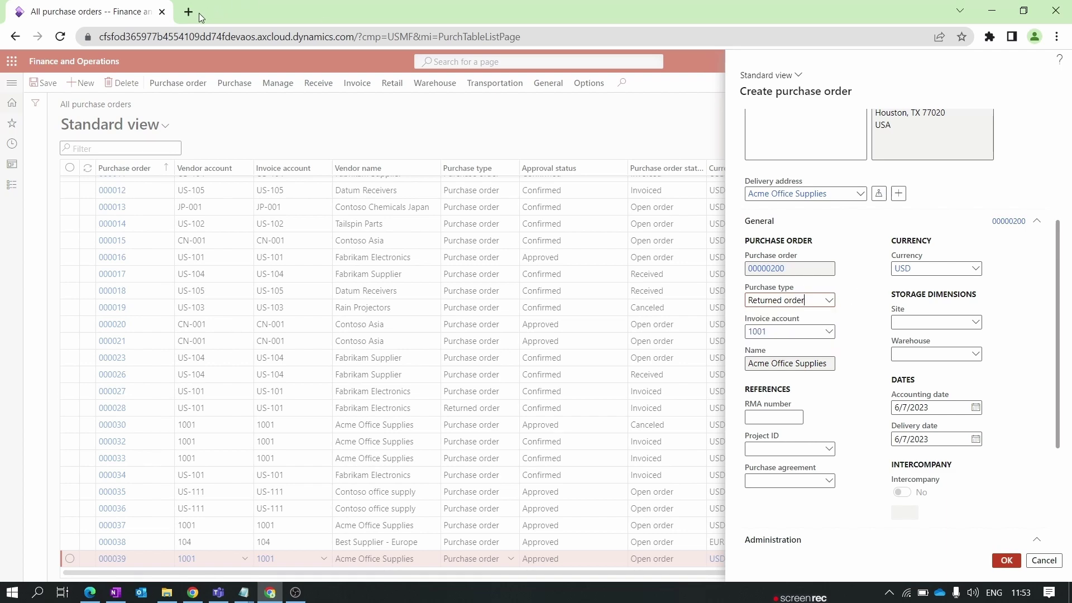
{"action": "right_click", "coordinate": [114, 12]}
{"action": "left_click", "coordinate": [161, 112]}
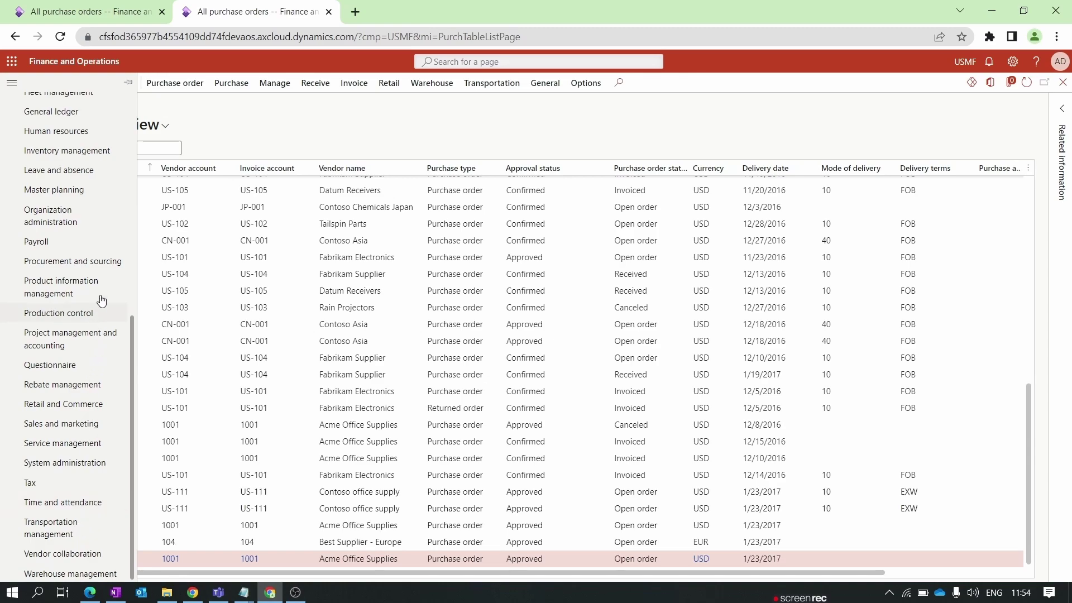
In the second tab, check that Procurement and sourcing parameters default the purchase type to Purchase order
{"action": "left_click", "coordinate": [73, 261]}
{"action": "left_click", "coordinate": [366, 156]}
{"action": "left_click", "coordinate": [393, 181]}
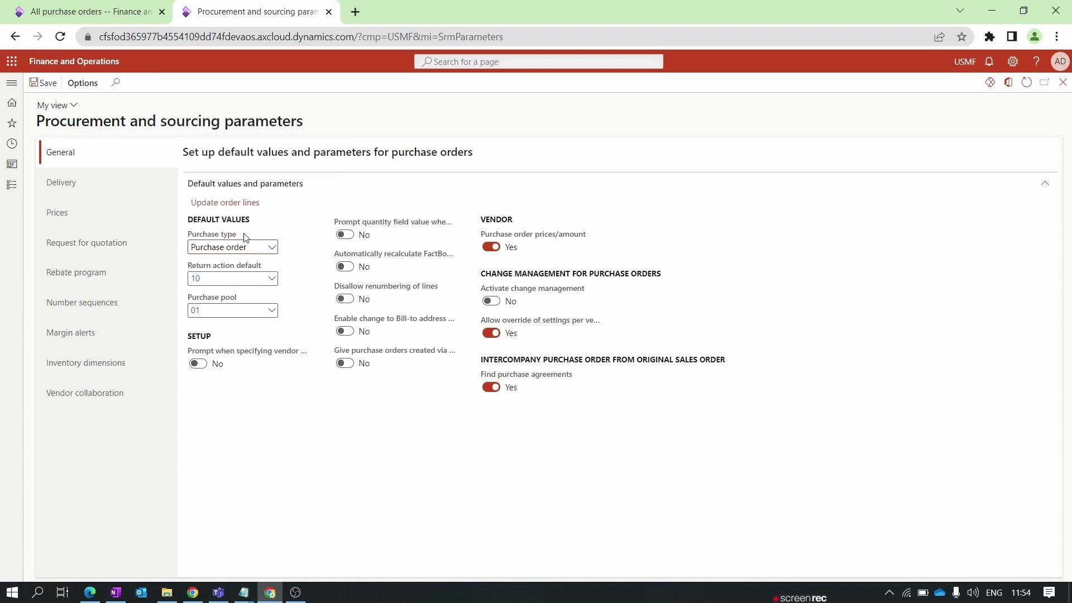
{"action": "left_click", "coordinate": [271, 247]}
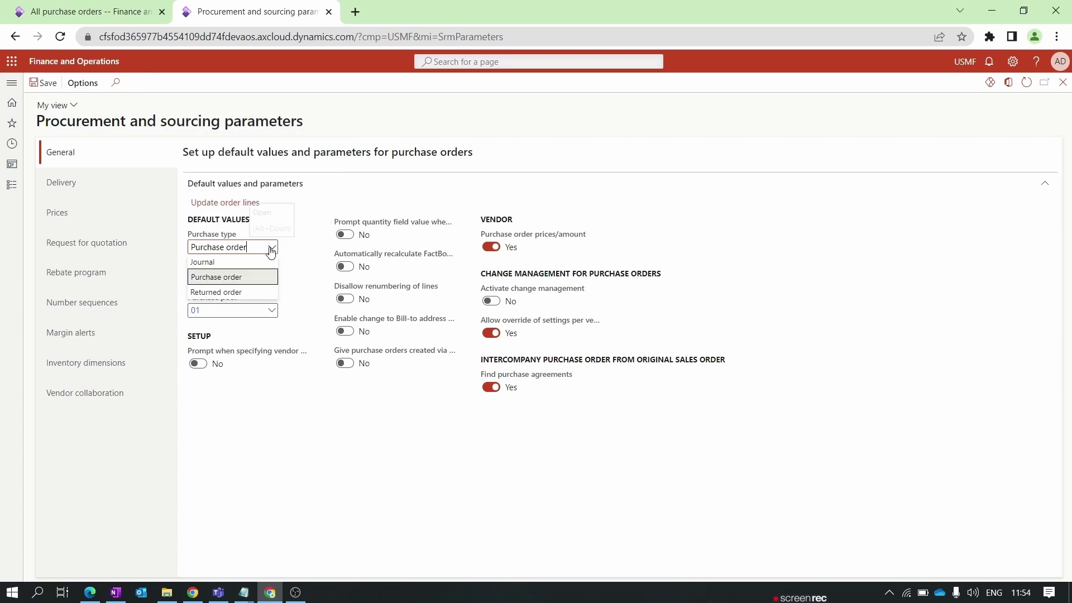
{"action": "left_click", "coordinate": [263, 278]}
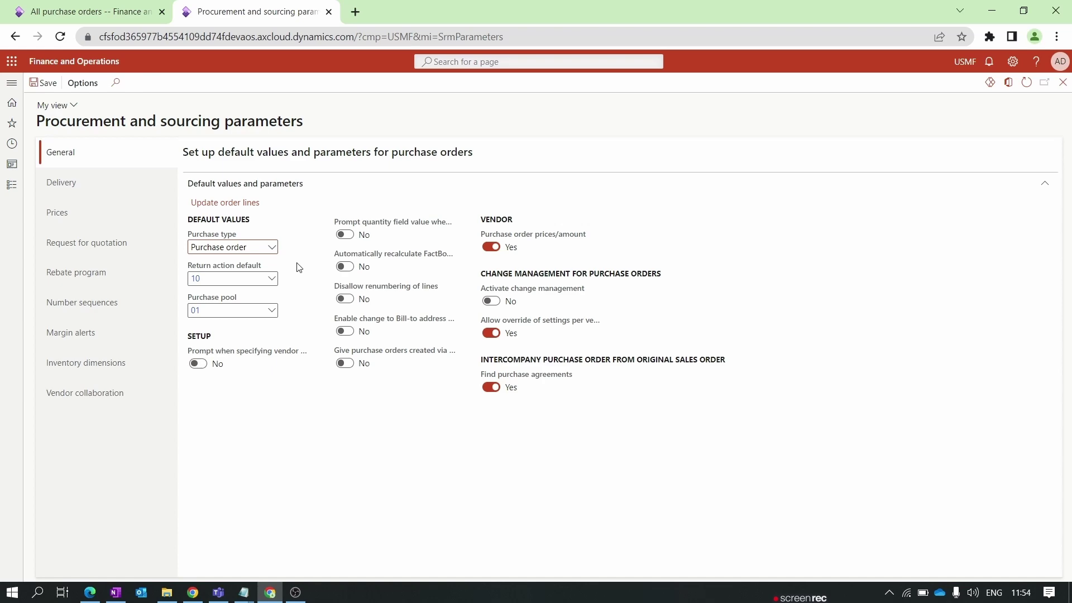
Change the new order's purchase type back to Purchase order
{"action": "left_click", "coordinate": [39, 12]}
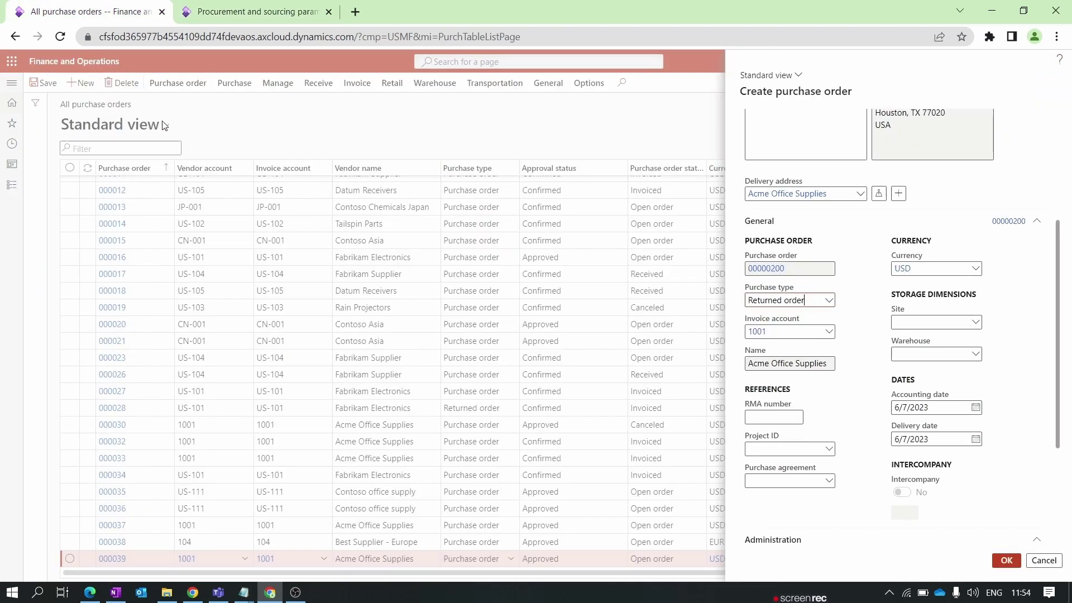
{"action": "left_click", "coordinate": [826, 301]}
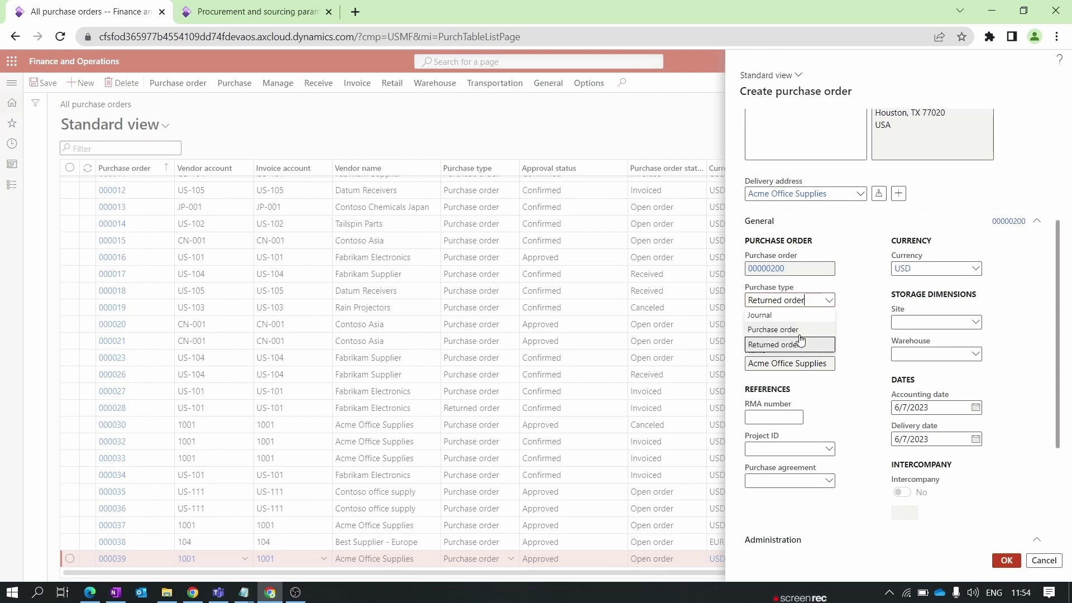
{"action": "left_click", "coordinate": [800, 332]}
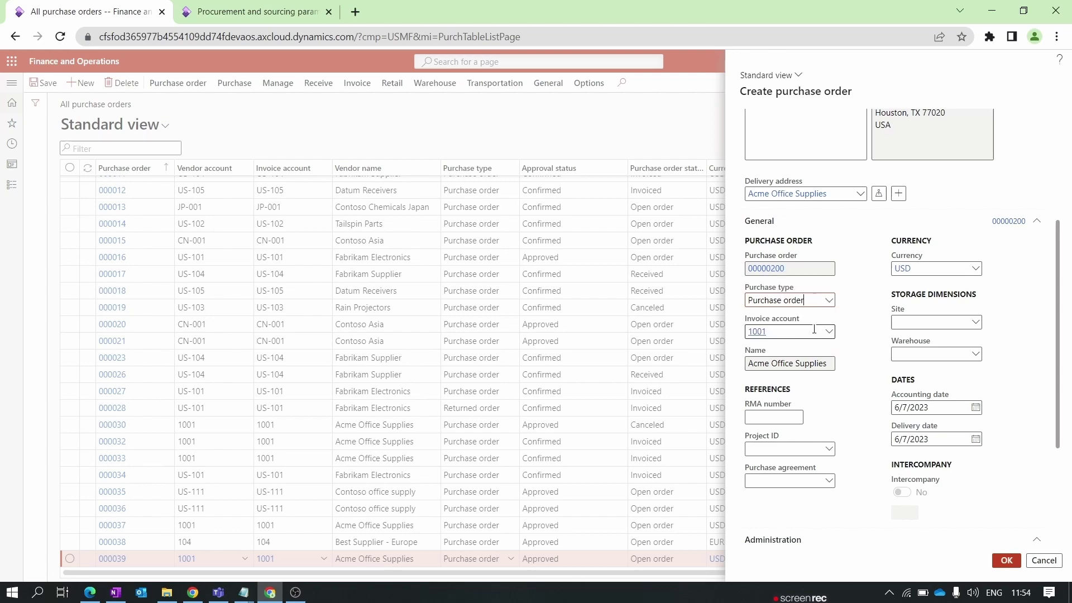
{"action": "left_click", "coordinate": [267, 7]}
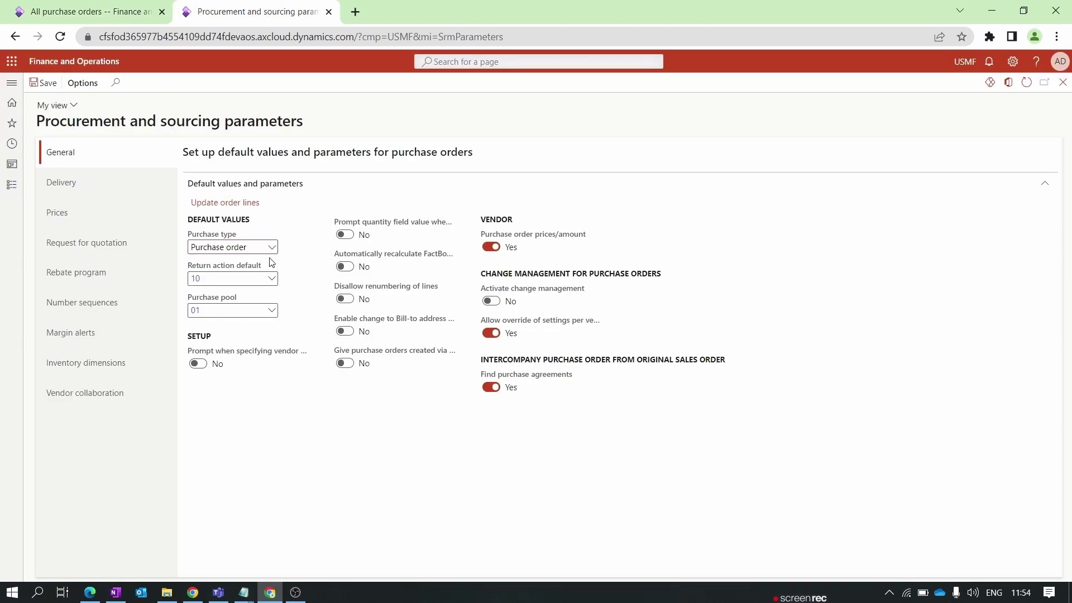
{"action": "key", "text": "ctrl+shift+Tab"}
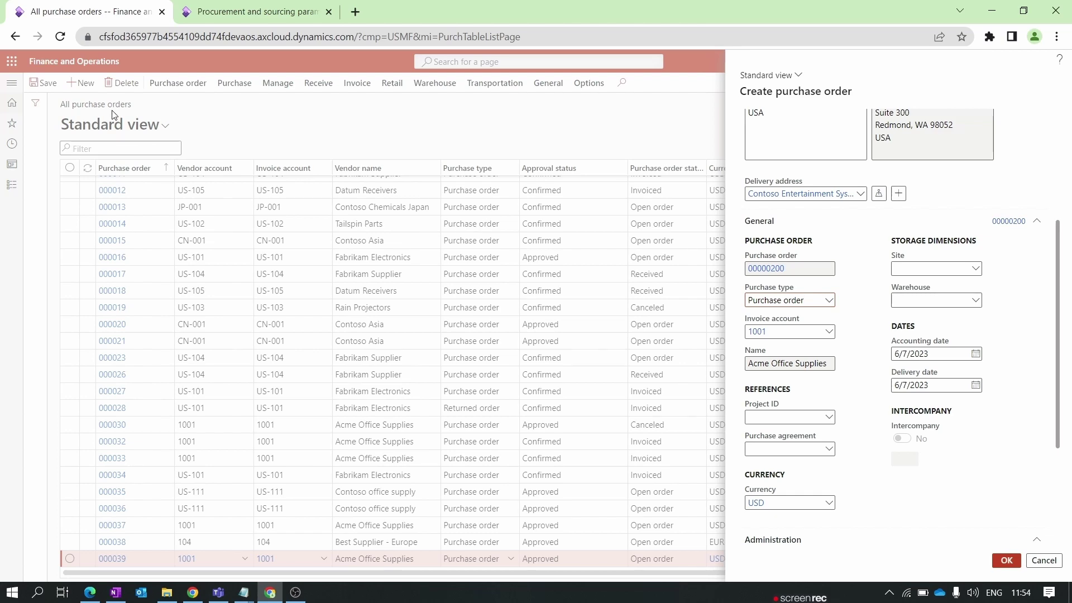
Pick warehouse 12 in the Warehouse lookup so site 1 and the Site 1 address fill in
{"action": "scroll", "coordinate": [849, 335], "scroll_direction": "down", "scroll_amount": 3}
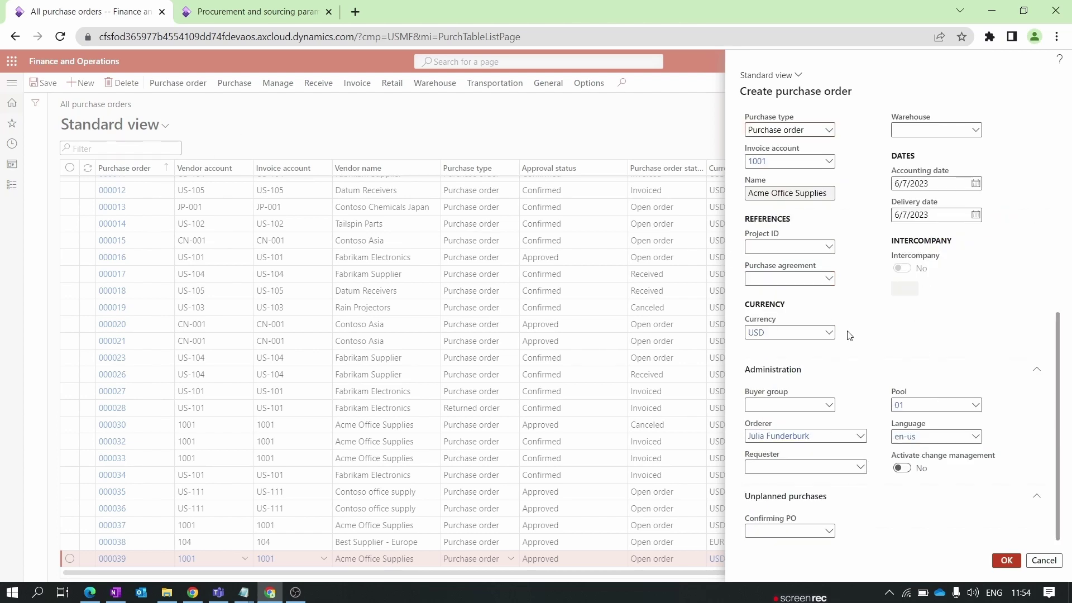
{"action": "left_click", "coordinate": [813, 193]}
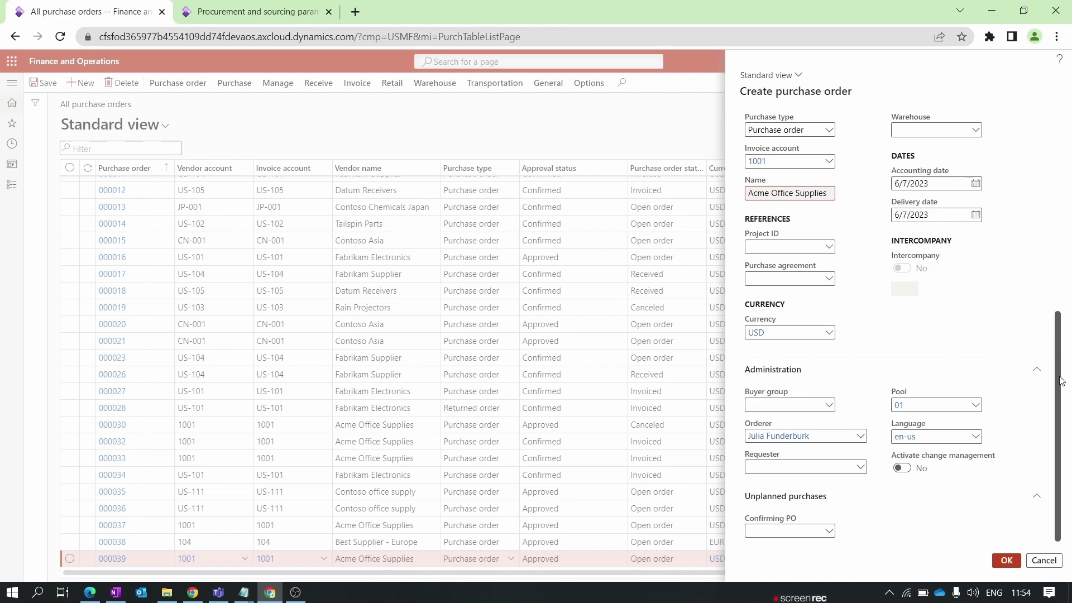
{"action": "scroll", "coordinate": [1061, 381], "scroll_direction": "up", "scroll_amount": 2}
{"action": "left_click", "coordinate": [977, 266]}
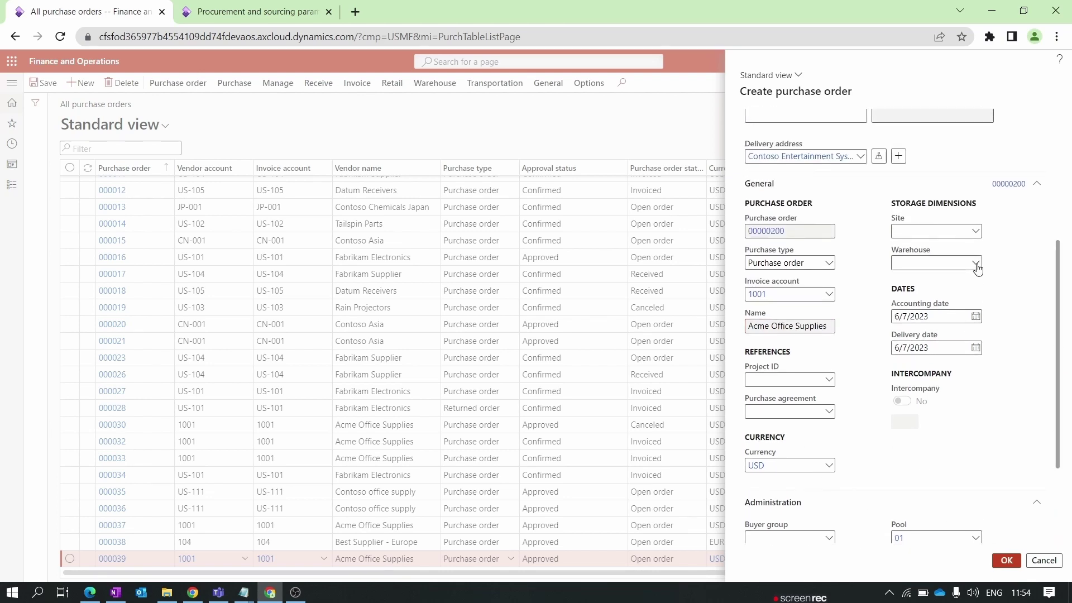
{"action": "left_click", "coordinate": [976, 263]}
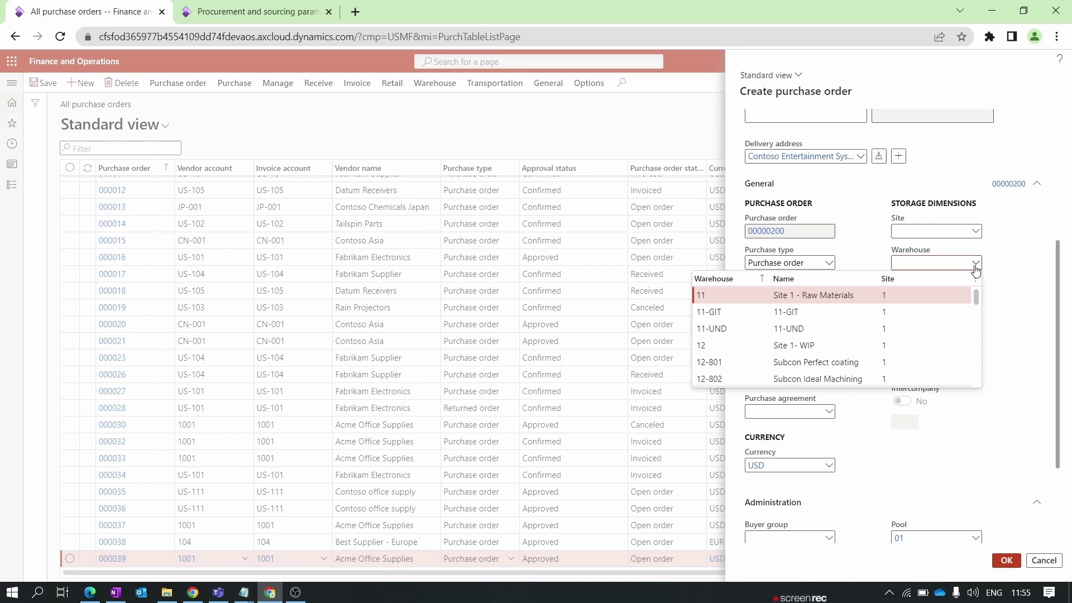
{"action": "left_click", "coordinate": [857, 345]}
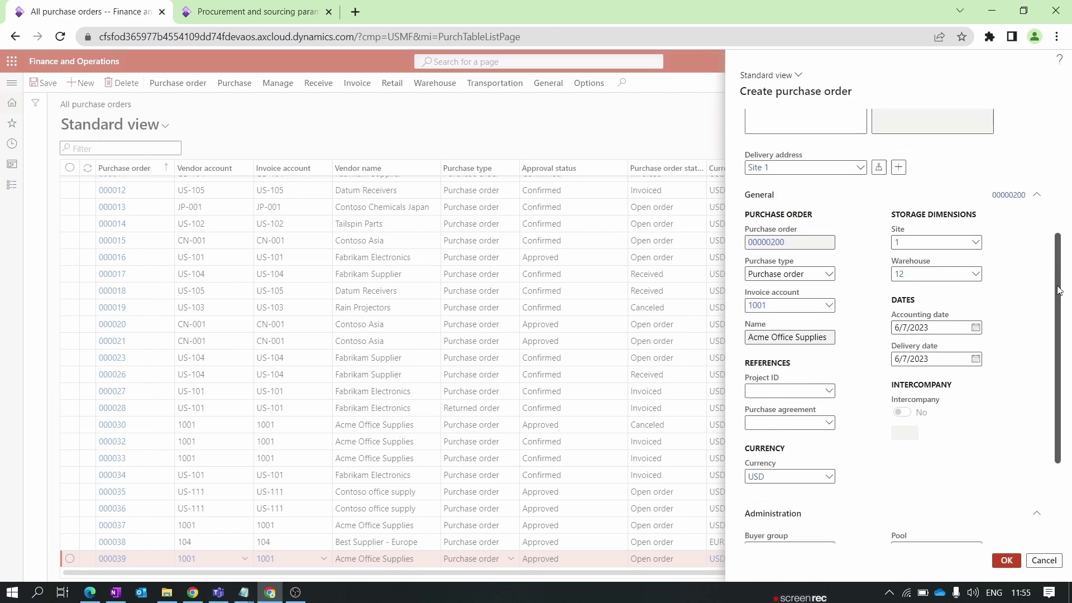
{"action": "scroll", "coordinate": [931, 231], "scroll_direction": "down", "scroll_amount": 3}
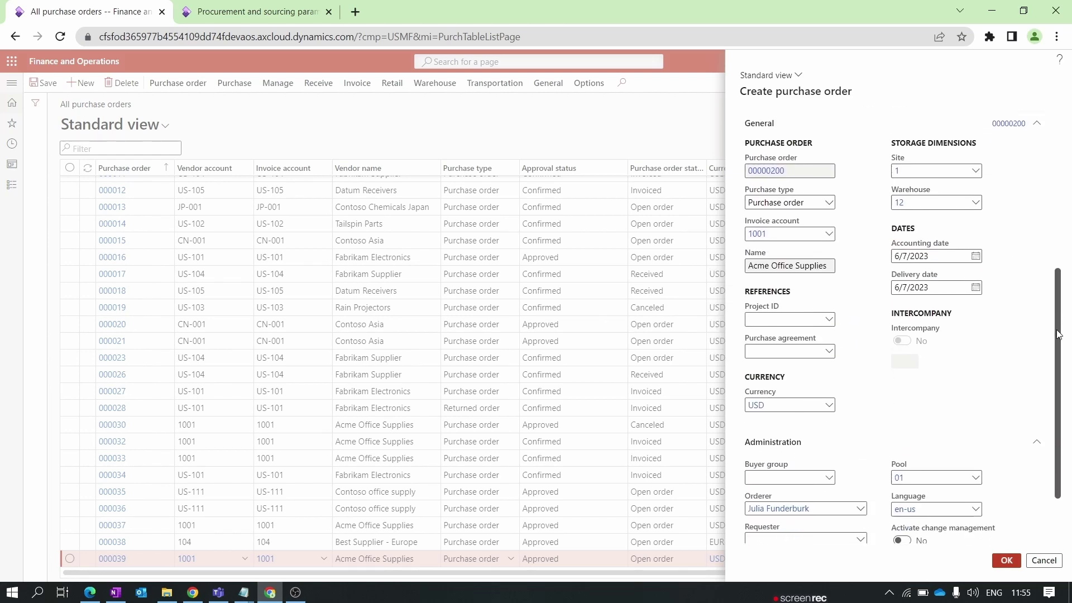
{"action": "scroll", "coordinate": [931, 231], "scroll_direction": "up", "scroll_amount": 1}
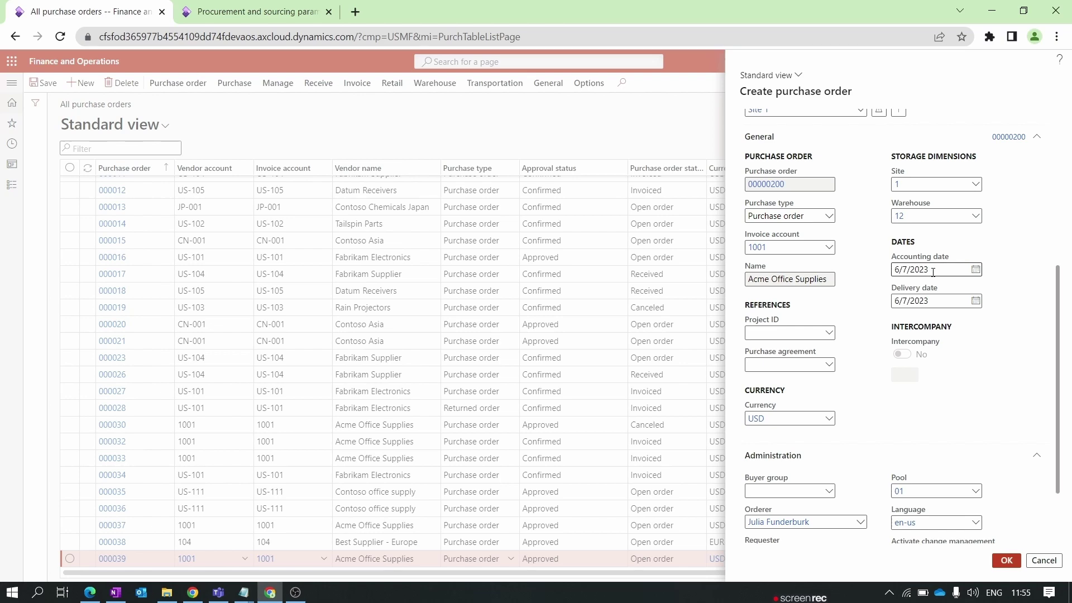
{"action": "left_click", "coordinate": [908, 300]}
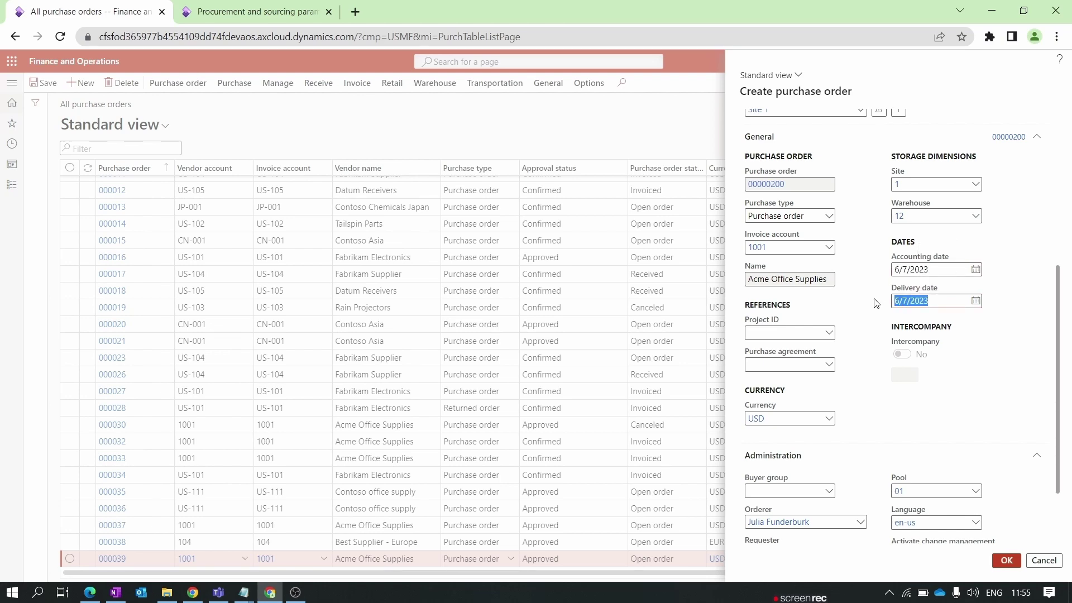
{"action": "left_click_drag", "start_coordinate": [903, 269], "coordinate": [929, 270]}
{"action": "left_click", "coordinate": [928, 301]}
{"action": "double_click", "coordinate": [929, 301]}
{"action": "left_click", "coordinate": [975, 301]}
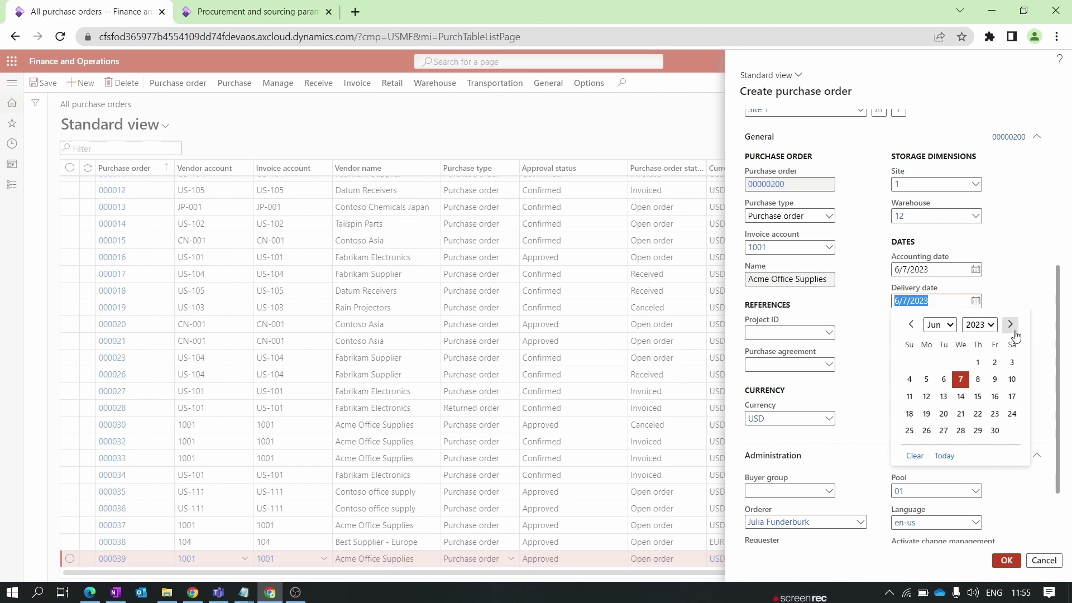
{"action": "scroll", "coordinate": [921, 279], "scroll_direction": "down", "scroll_amount": 1}
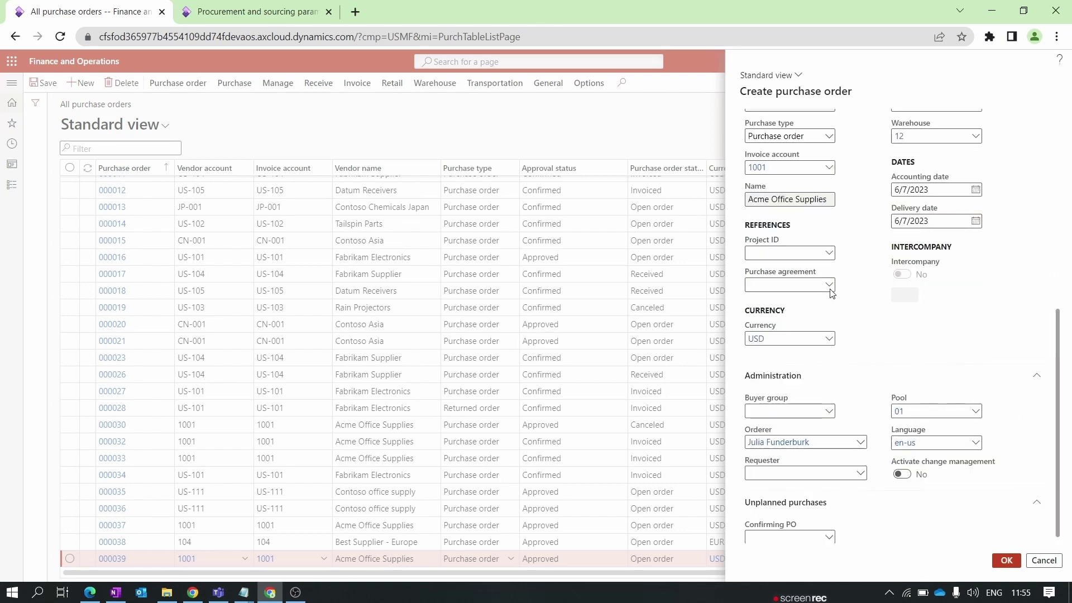
{"action": "left_click_drag", "start_coordinate": [784, 248], "coordinate": [722, 237]}
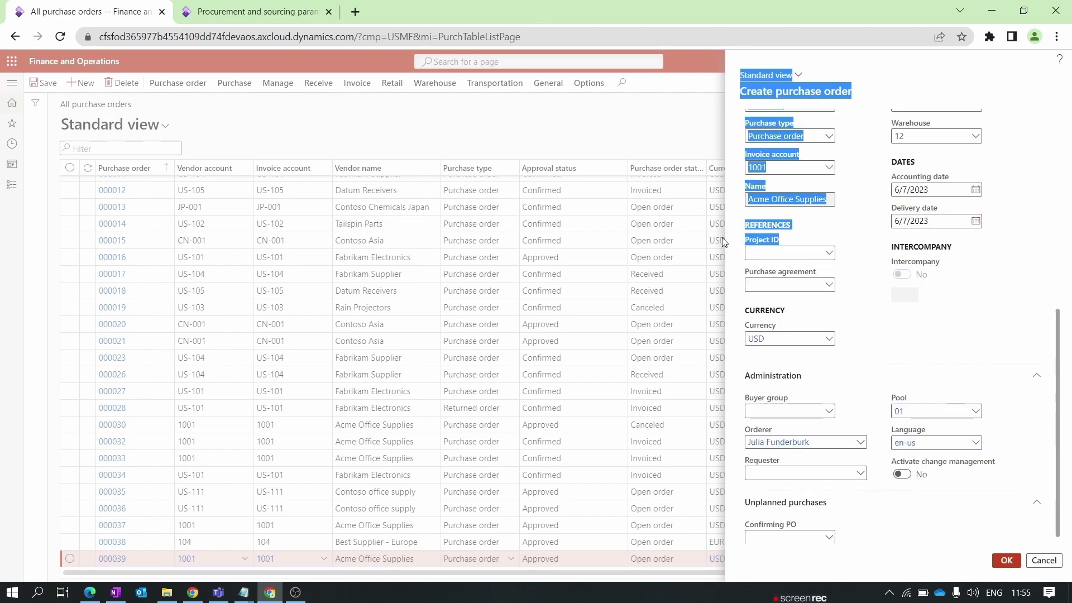
{"action": "left_click", "coordinate": [722, 237]}
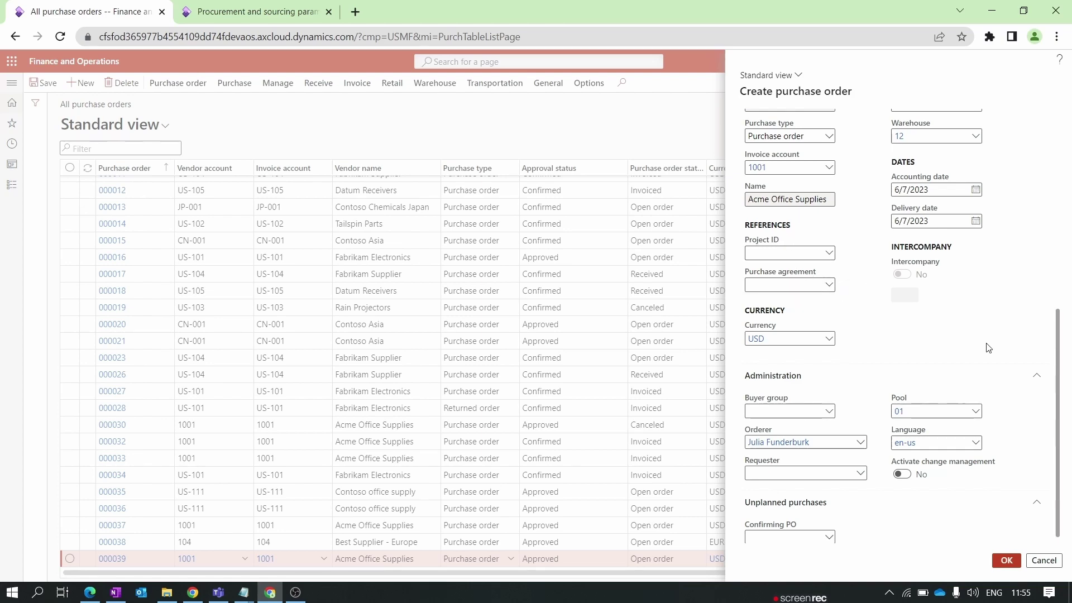
{"action": "scroll", "coordinate": [982, 352], "scroll_direction": "down", "scroll_amount": 1}
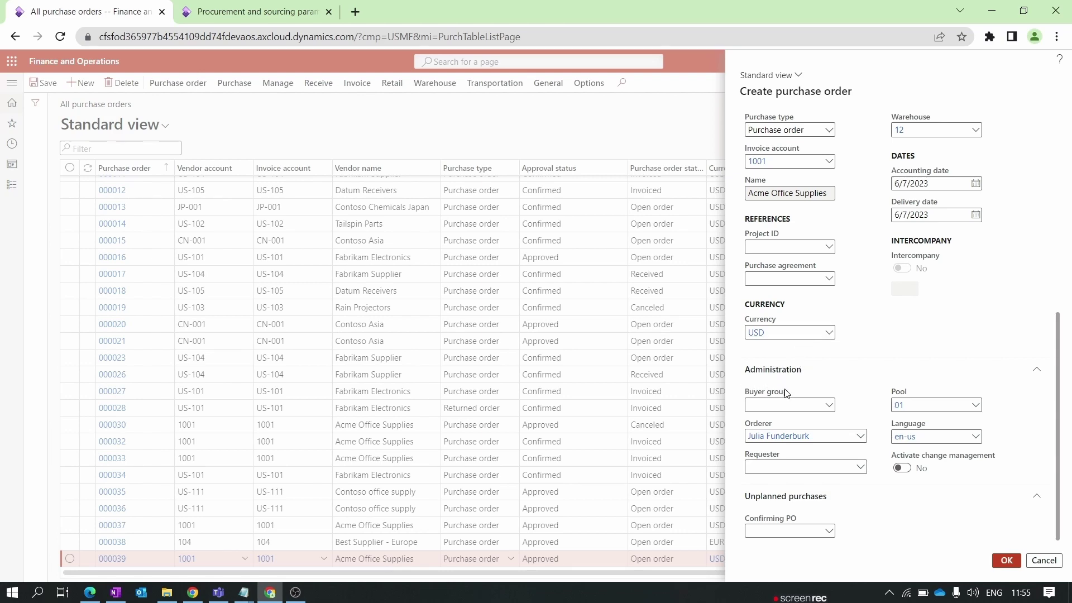
{"action": "left_click_drag", "start_coordinate": [799, 391], "coordinate": [745, 387]}
{"action": "left_click", "coordinate": [825, 406]}
{"action": "left_click", "coordinate": [898, 322]}
{"action": "left_click_drag", "start_coordinate": [781, 426], "coordinate": [743, 422]}
{"action": "left_click_drag", "start_coordinate": [790, 457], "coordinate": [742, 447]}
{"action": "left_click", "coordinate": [879, 390]}
{"action": "left_click", "coordinate": [860, 438]}
{"action": "left_click", "coordinate": [864, 440]}
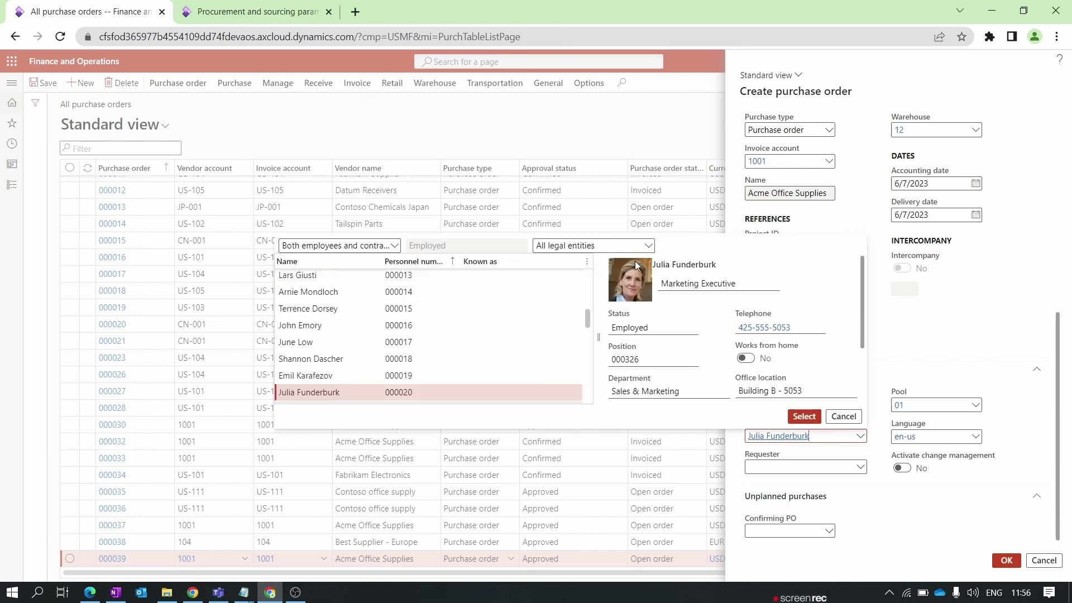
{"action": "left_click", "coordinate": [845, 416]}
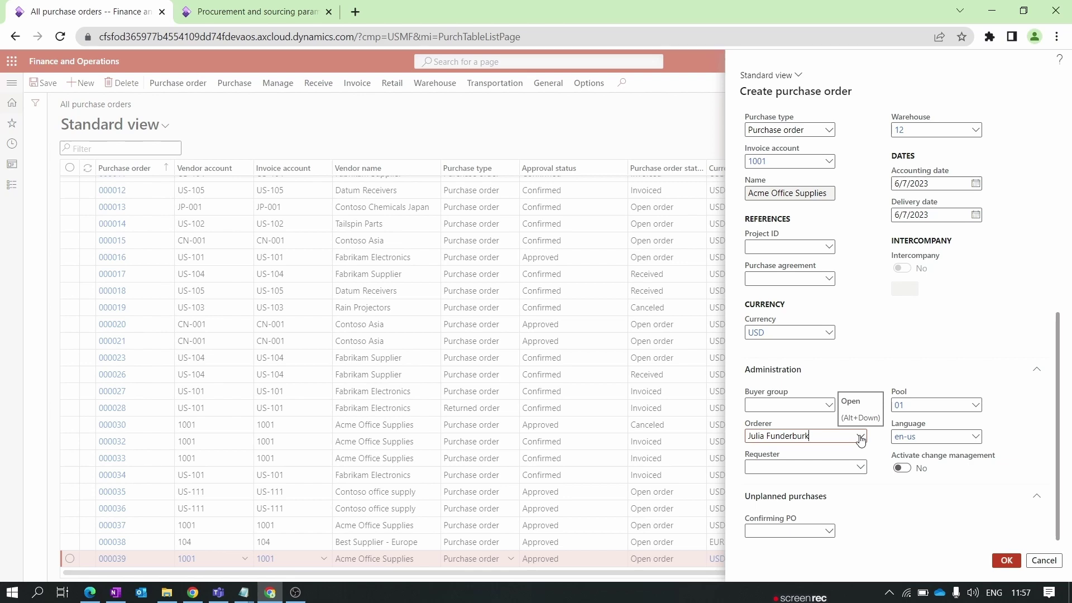
{"action": "left_click", "coordinate": [863, 467]}
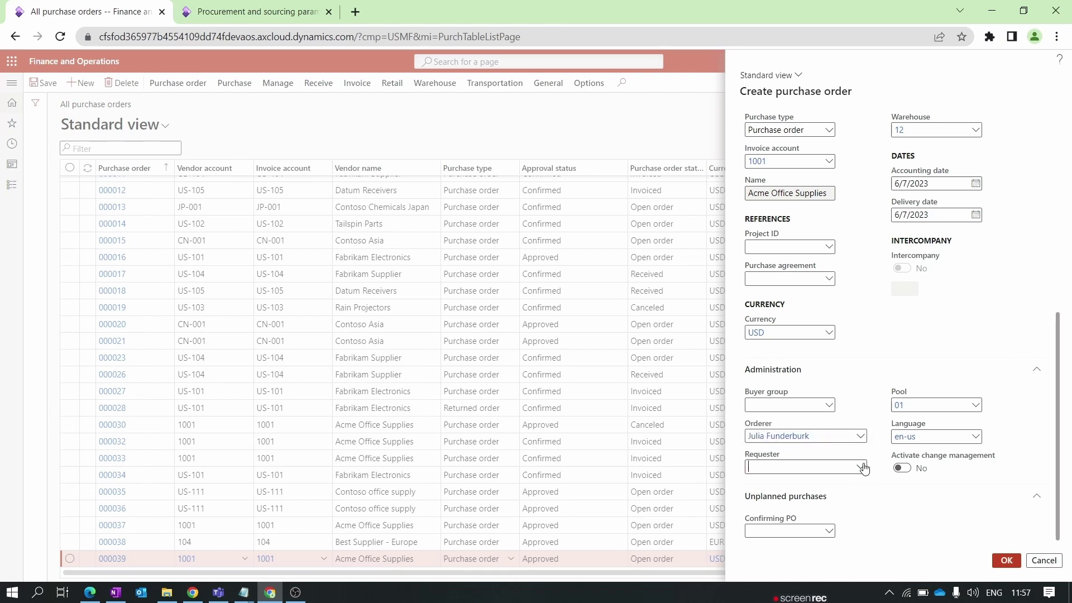
Make the Finance department's Treasurer the order's requester
{"action": "left_click", "coordinate": [862, 467]}
{"action": "left_click", "coordinate": [424, 375]}
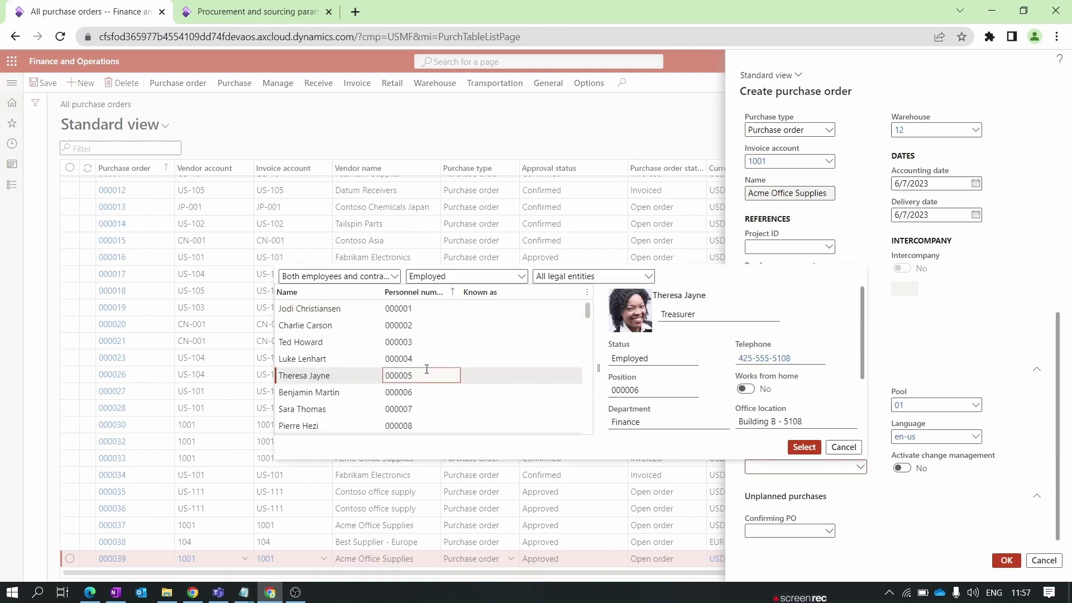
{"action": "left_click", "coordinate": [804, 447]}
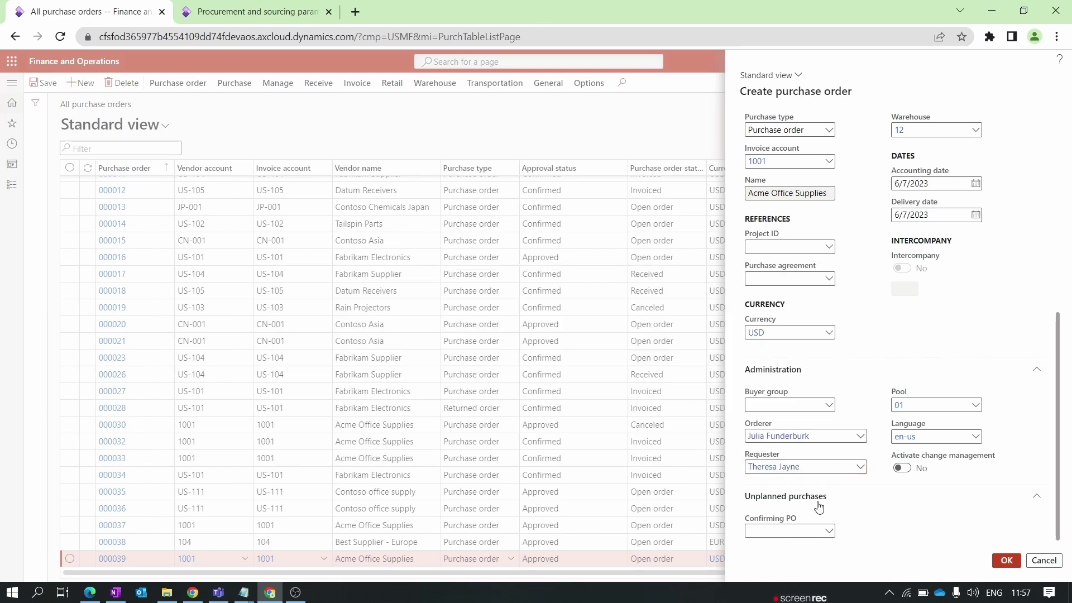
{"action": "left_click", "coordinate": [836, 505]}
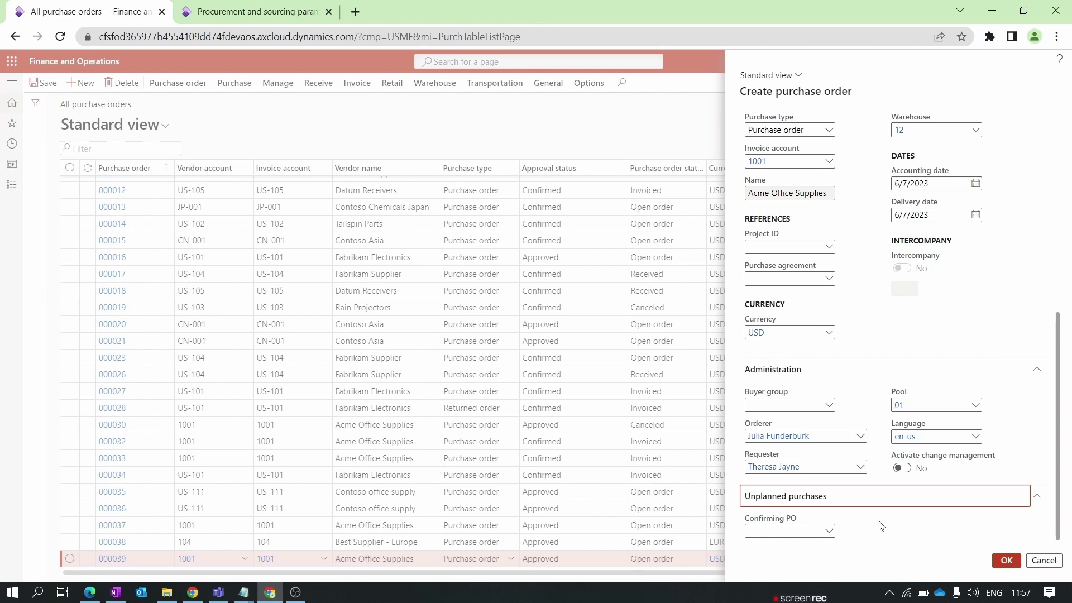
Check the Confirming PO dropdown, which has no codes yet
{"action": "left_click", "coordinate": [844, 526]}
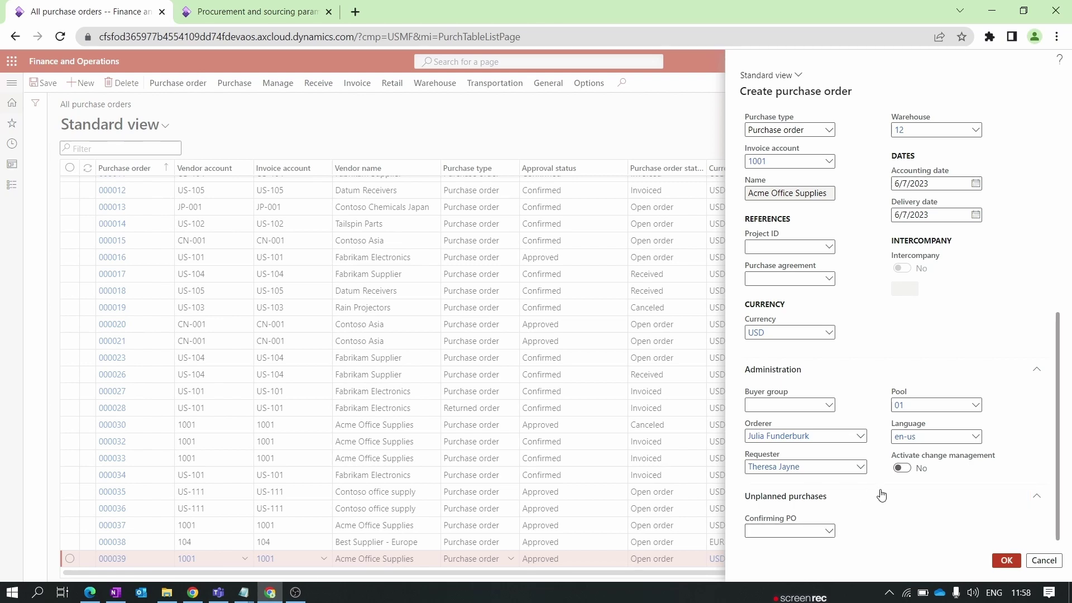
{"action": "left_click", "coordinate": [830, 534]}
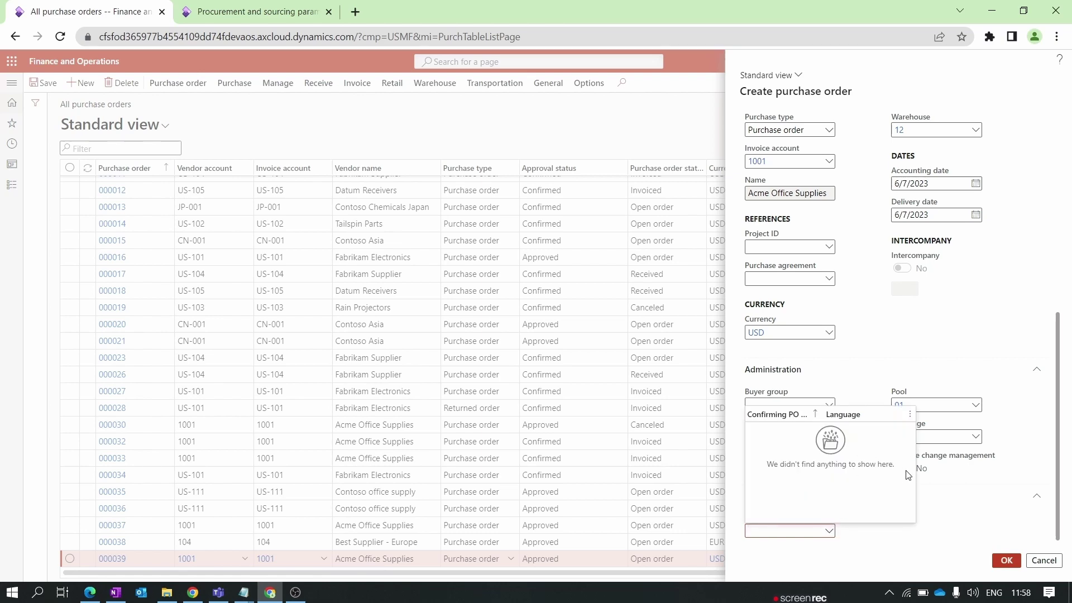
{"action": "left_click", "coordinate": [924, 489]}
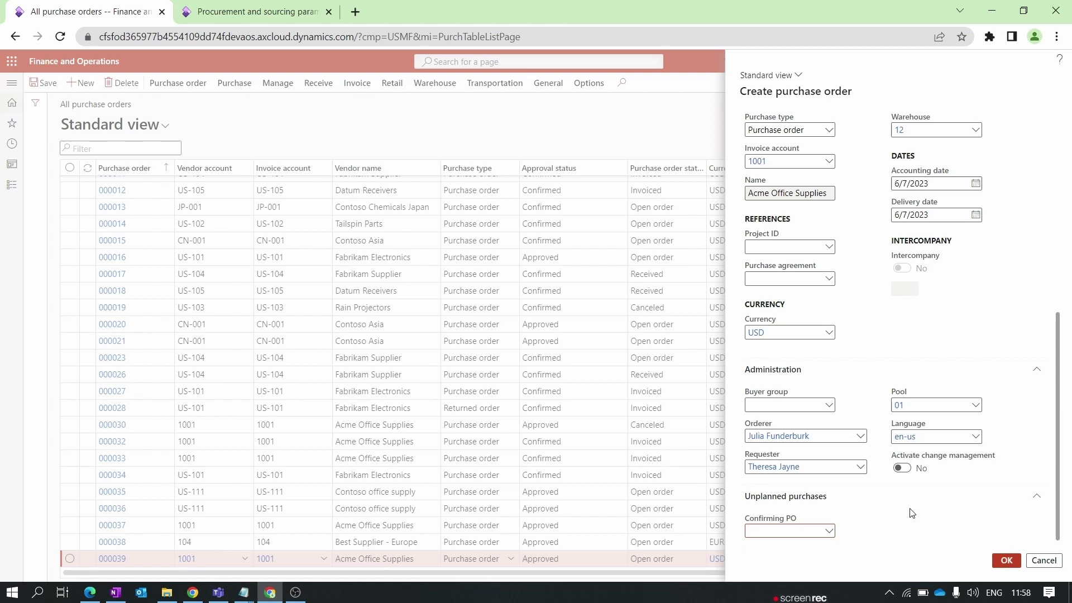
Create confirming PO code 'Urgent PO' described 'Urgent Purchase order' with language en-us, then close the form
{"action": "right_click", "coordinate": [828, 532]}
{"action": "left_click", "coordinate": [858, 521]}
{"action": "type", "text": "Urg"}
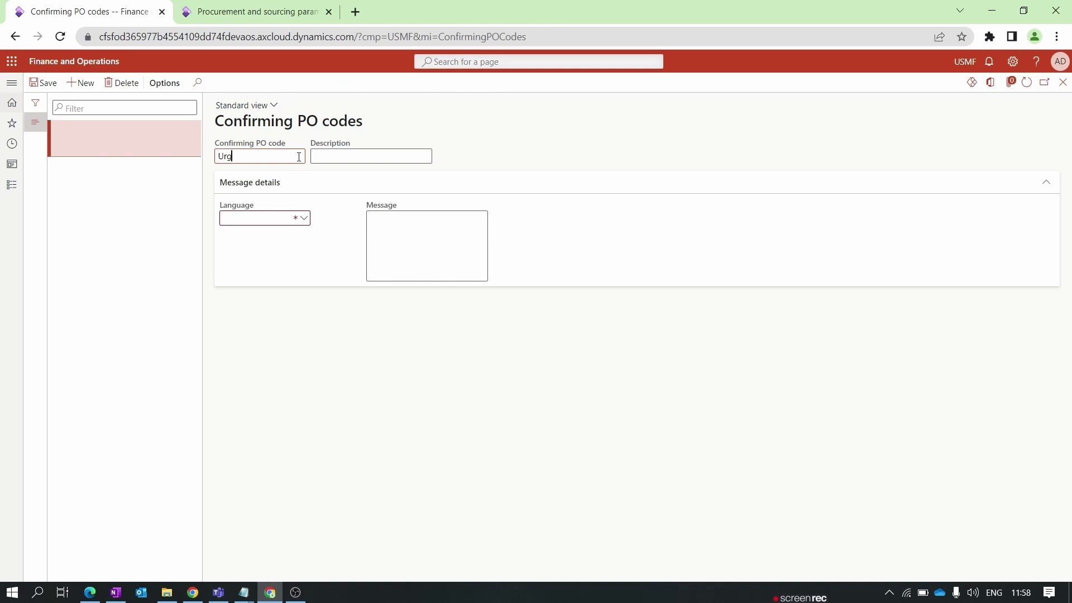
{"action": "type", "text": "ent PO"}
{"action": "left_click", "coordinate": [337, 156]}
{"action": "type", "text": "Urgent"}
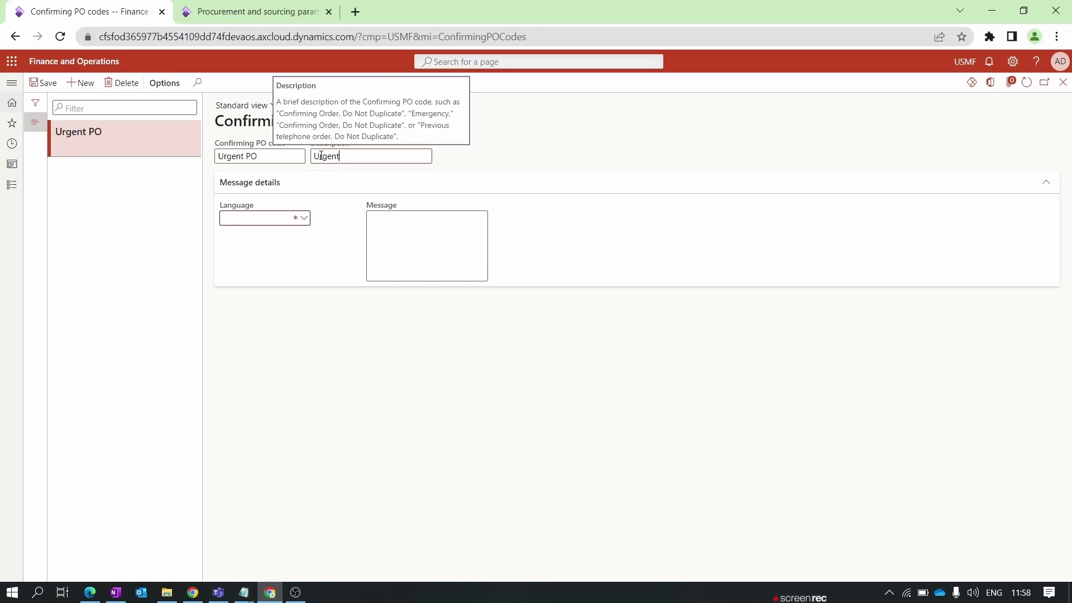
{"action": "type", "text": " Purchase order"}
{"action": "left_click", "coordinate": [306, 217]}
{"action": "type", "text": "en-us"}
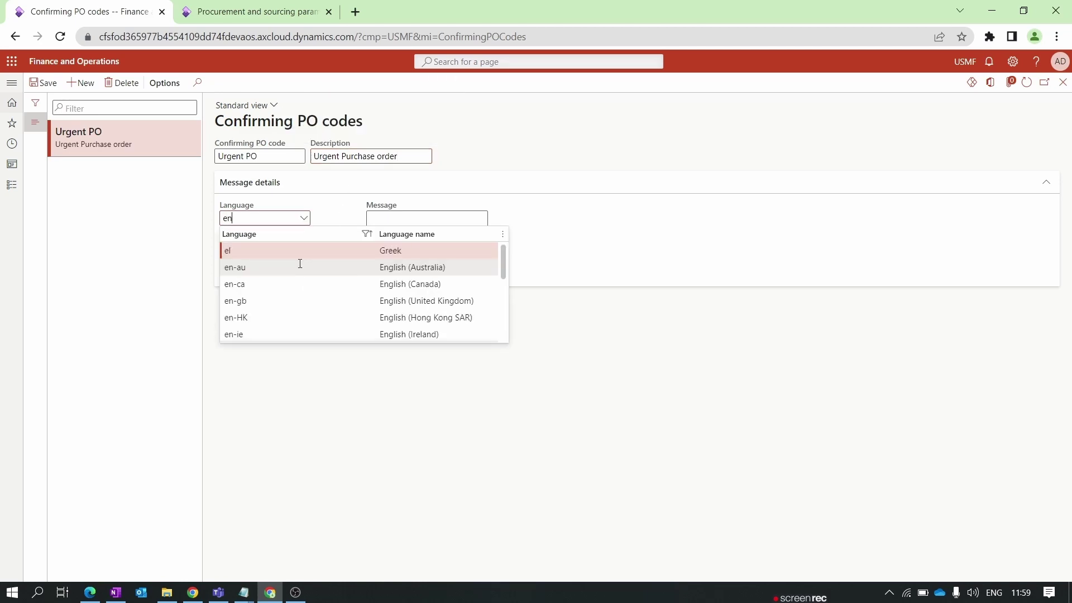
{"action": "left_click", "coordinate": [368, 253]}
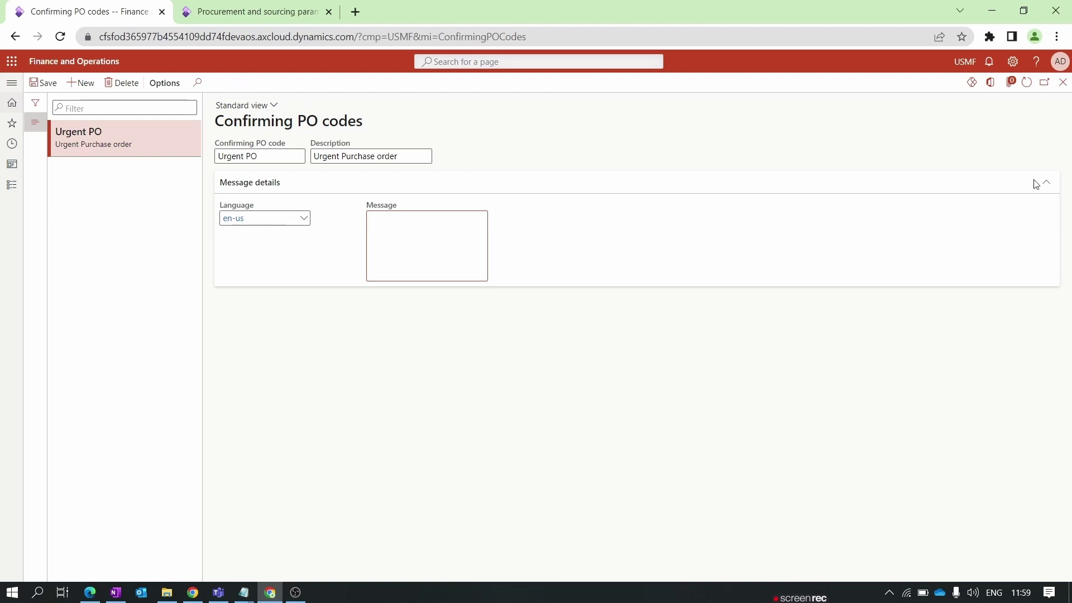
{"action": "left_click", "coordinate": [1063, 82]}
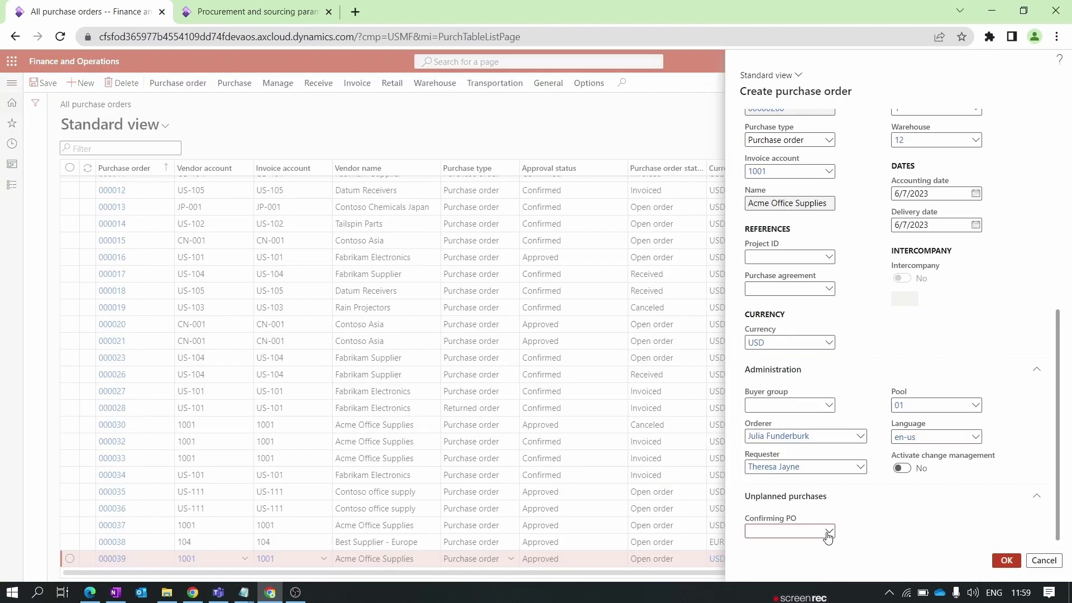
Choose Urgent PO in the Confirming PO dropdown
{"action": "left_click", "coordinate": [828, 533]}
{"action": "left_click", "coordinate": [816, 433]}
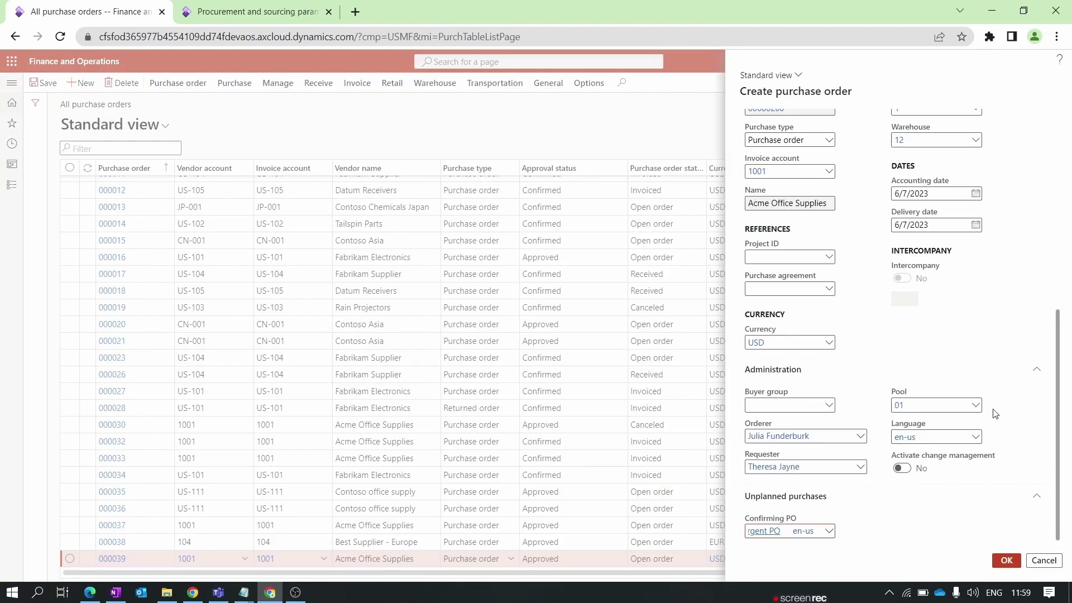